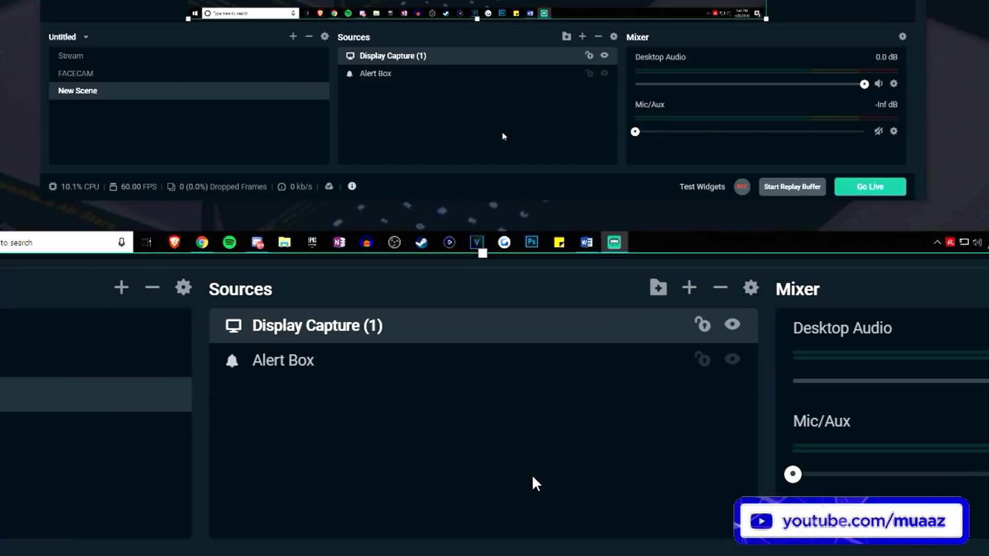
Add a new Video Capture Device source with the default name to New Scene.
click(689, 287)
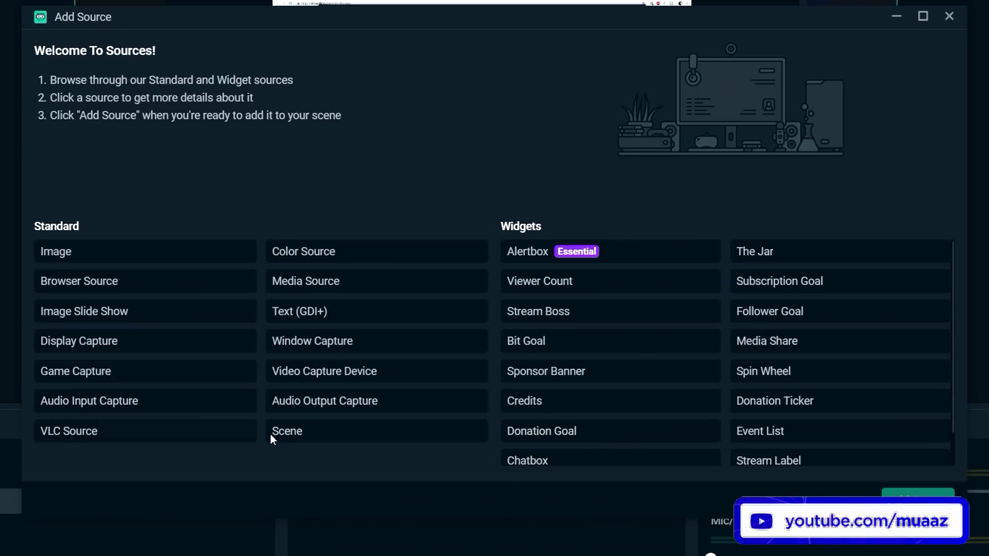
click(342, 376)
double_click(452, 388)
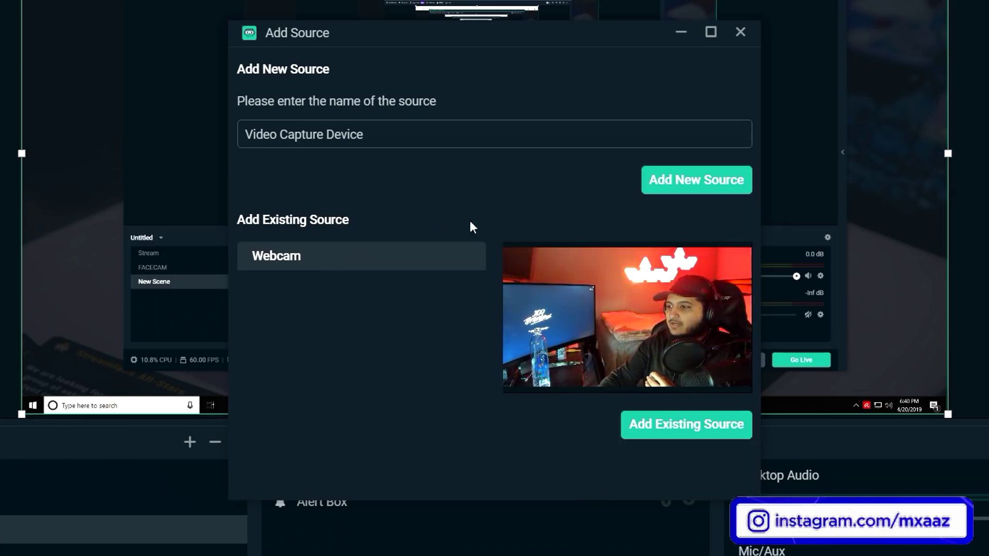
click(693, 176)
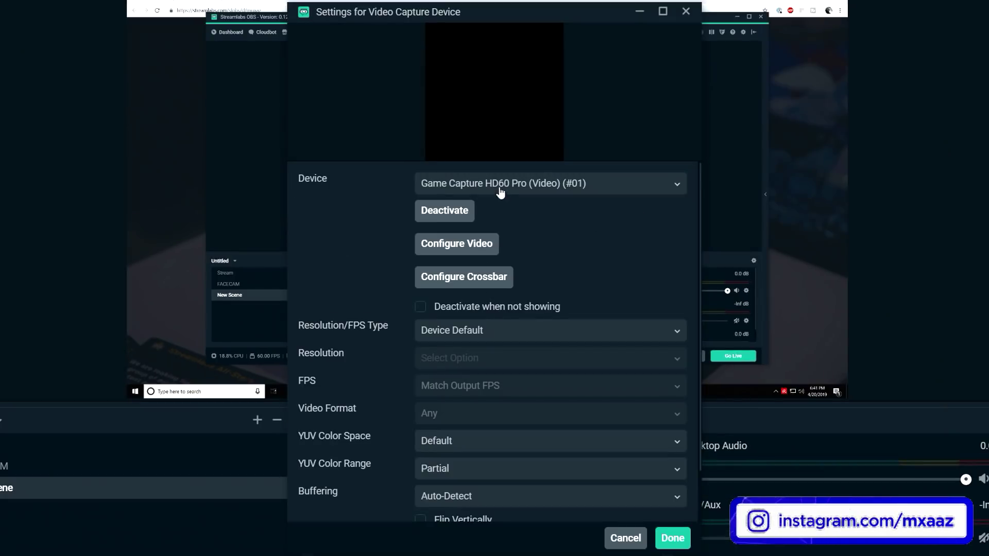
Keep Game Capture HD60 Pro (Video) (#01) as the device and set Resolution/FPS Type to Custom with a resolution of 1920x1080.
click(501, 190)
click(324, 216)
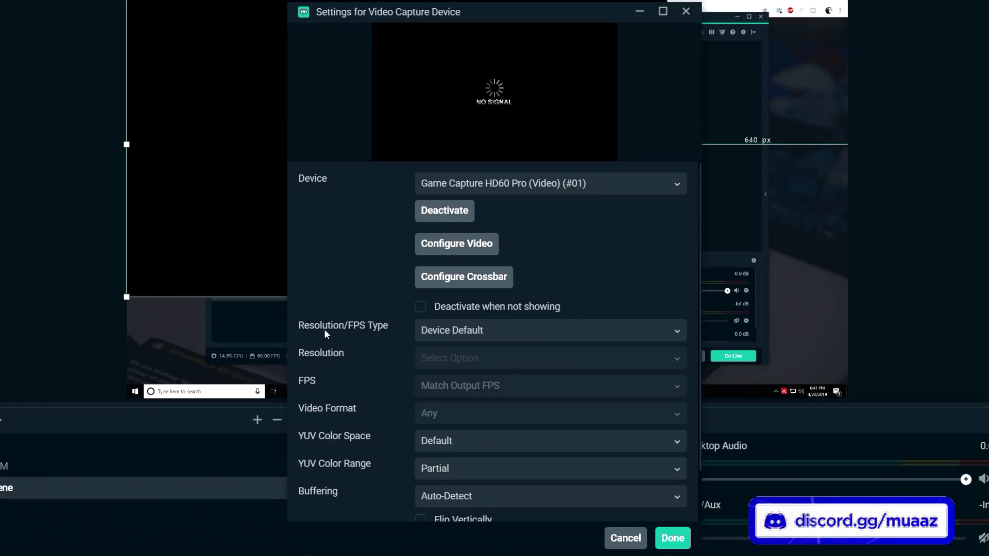
click(479, 336)
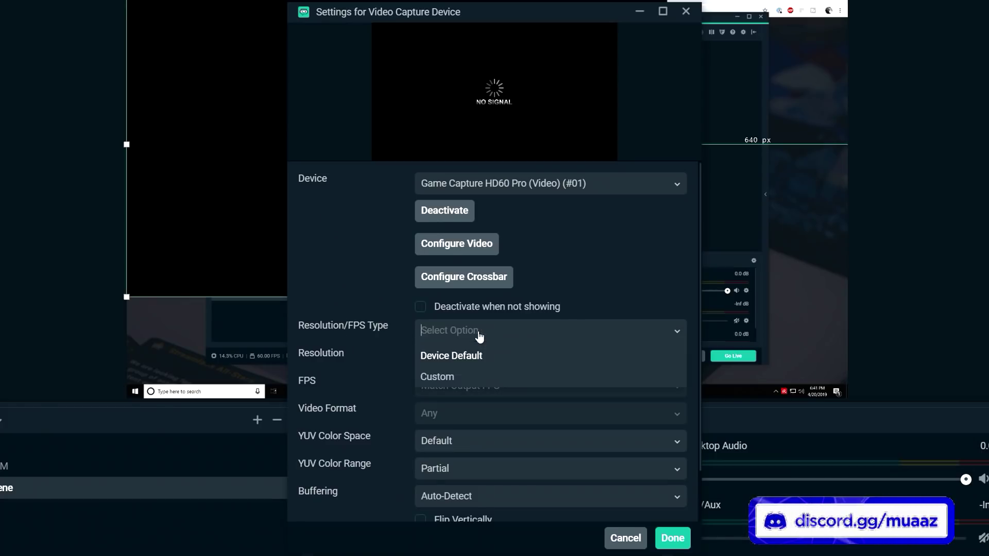
click(437, 376)
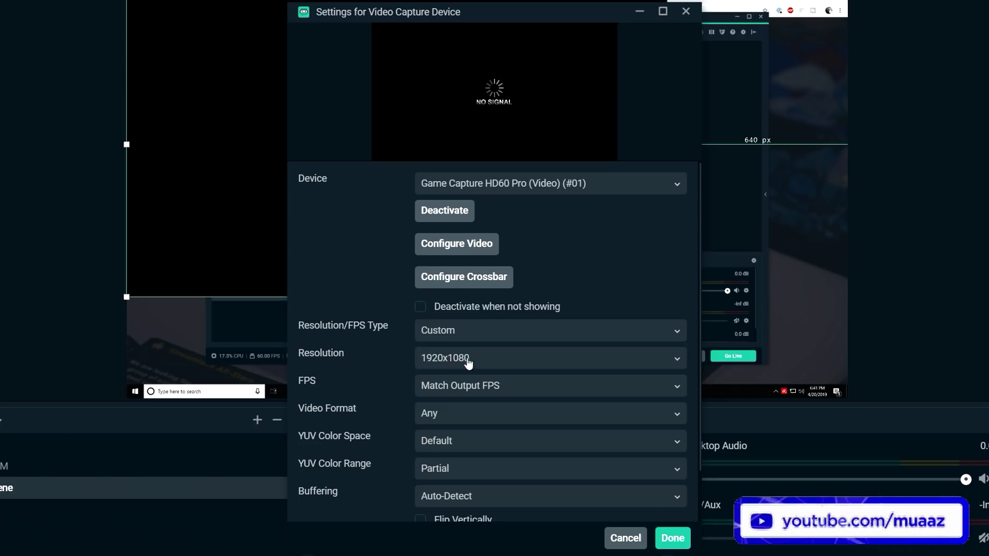
click(448, 362)
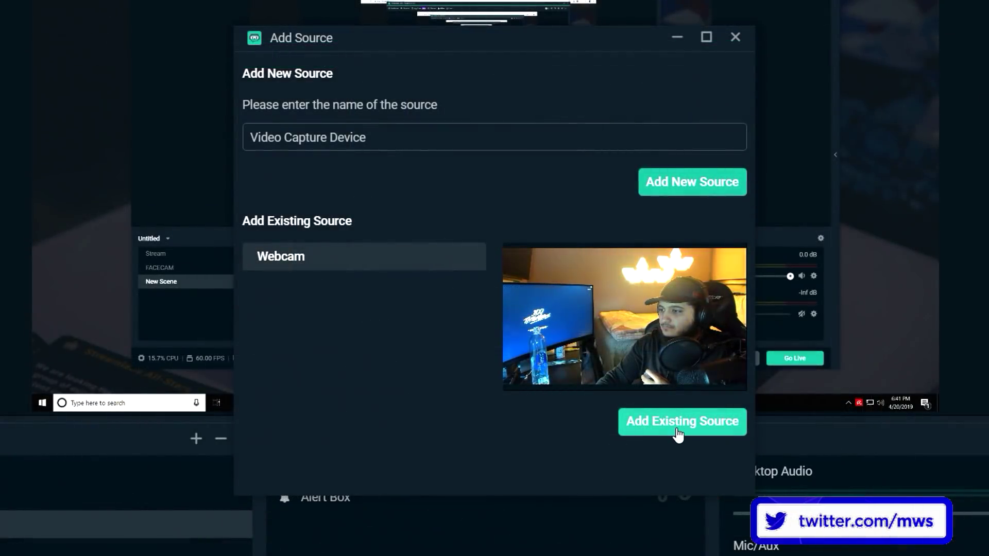
Add the existing Webcam source to New Scene and shrink it to a small picture in the lower-left part of the canvas.
click(677, 430)
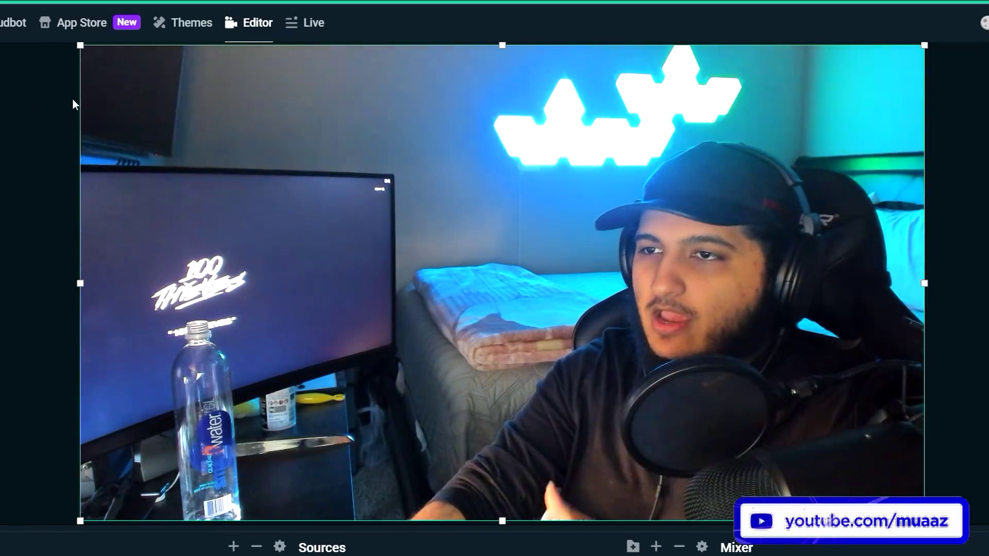
drag(79, 46, 579, 327)
drag(836, 427, 440, 314)
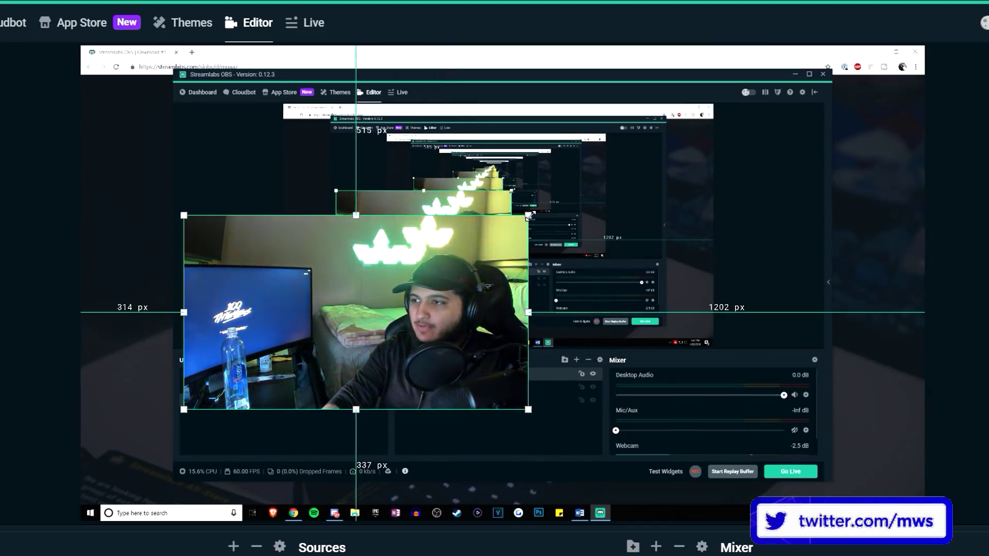
drag(525, 214, 391, 293)
Move the webcam picture to the right side of the canvas and crop away its left portion.
click(856, 189)
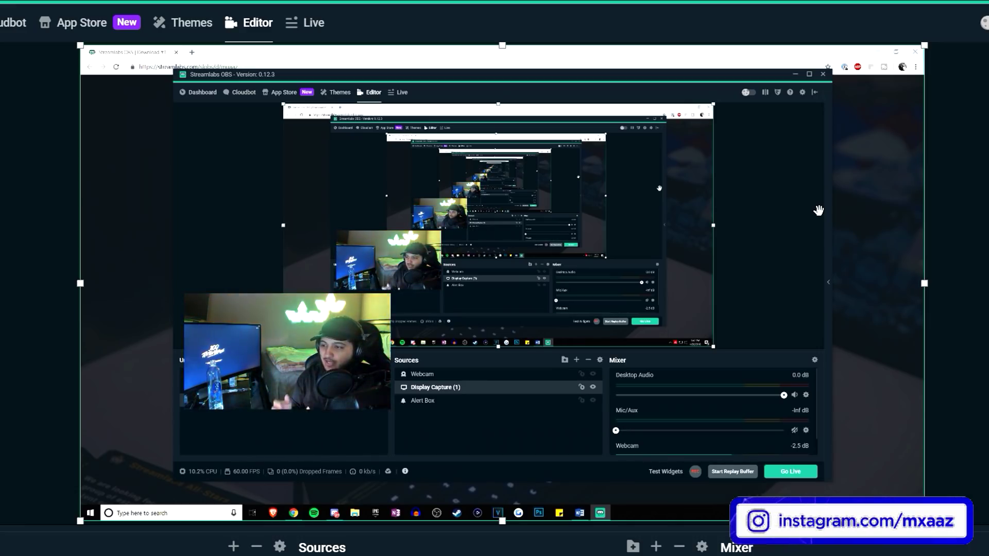
drag(206, 392, 713, 302)
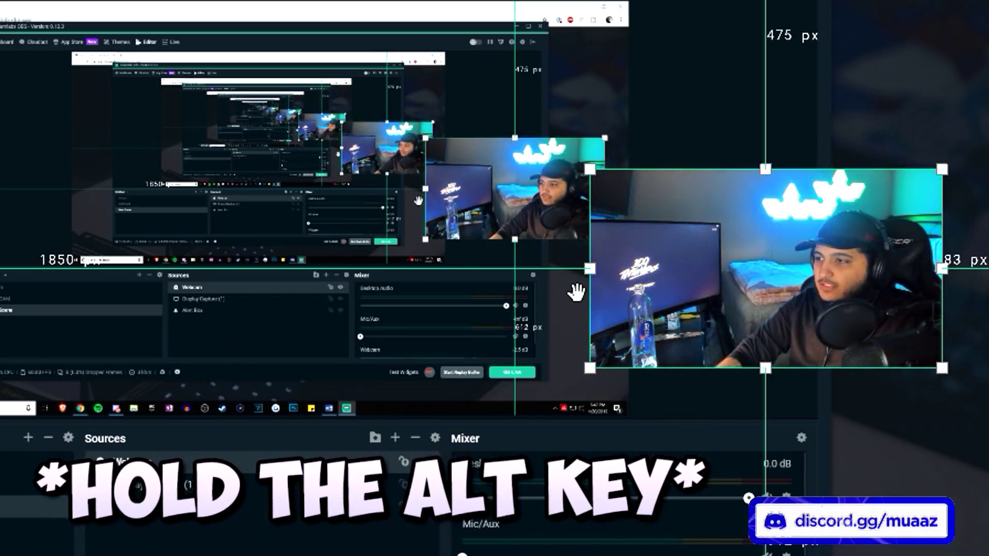
drag(591, 268, 812, 285)
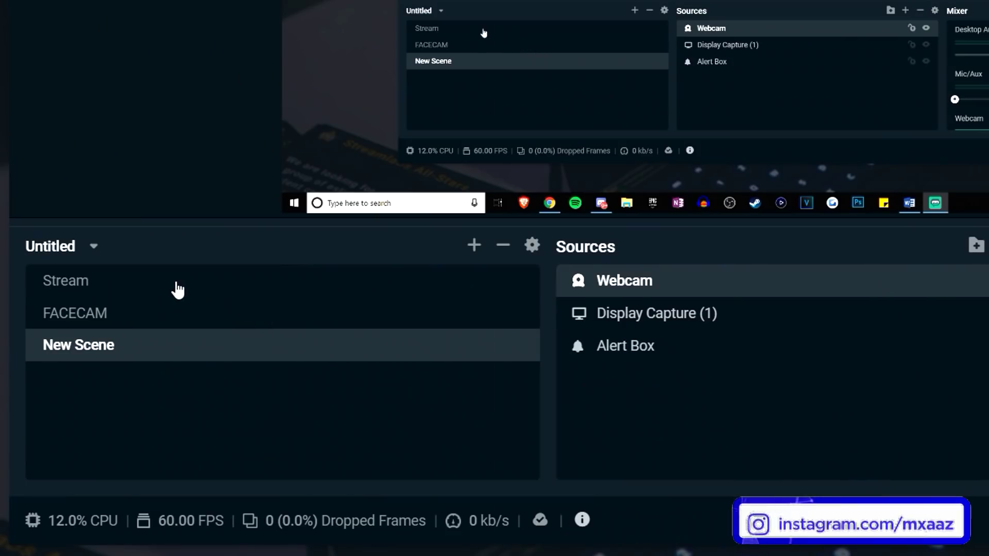
View the layout of the Stream scene and return to New Scene.
click(187, 388)
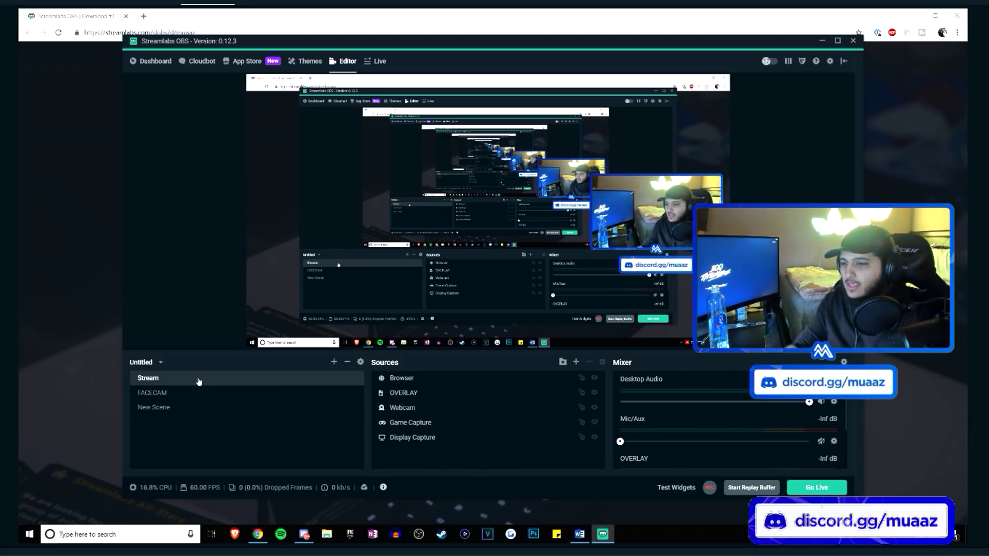
click(167, 409)
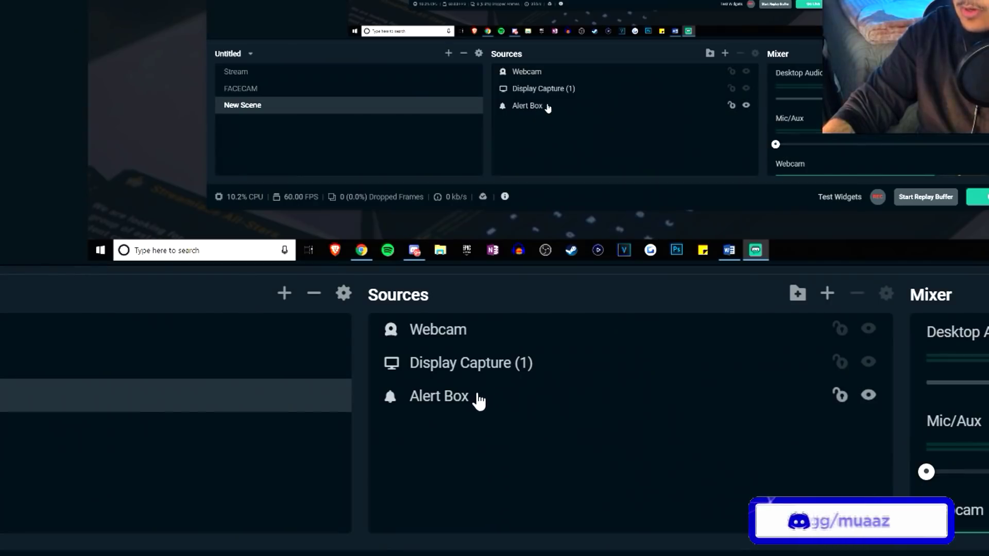
Move the Alert Box source above Webcam in the source order and place its frame near the lower-left of the canvas.
click(417, 416)
drag(474, 326, 471, 324)
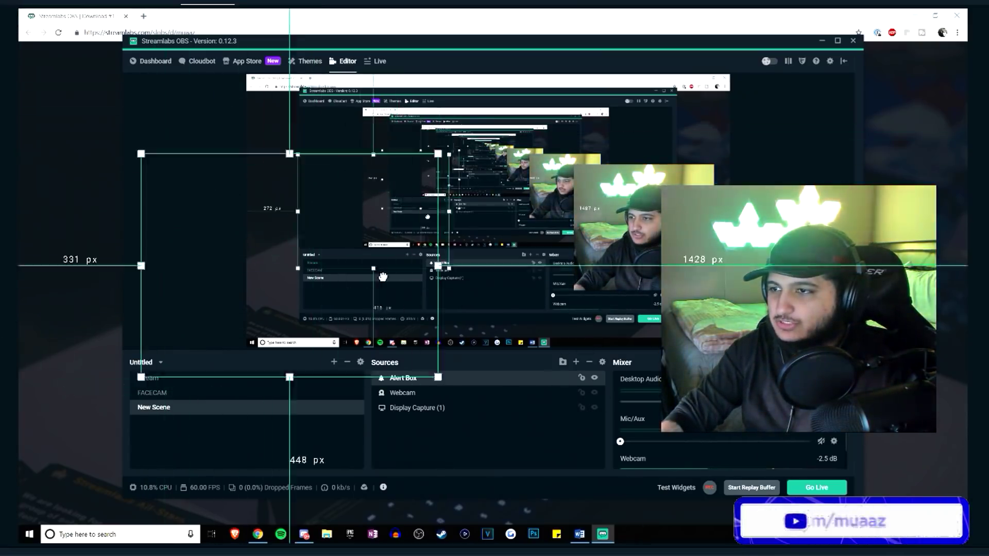
drag(382, 277, 261, 427)
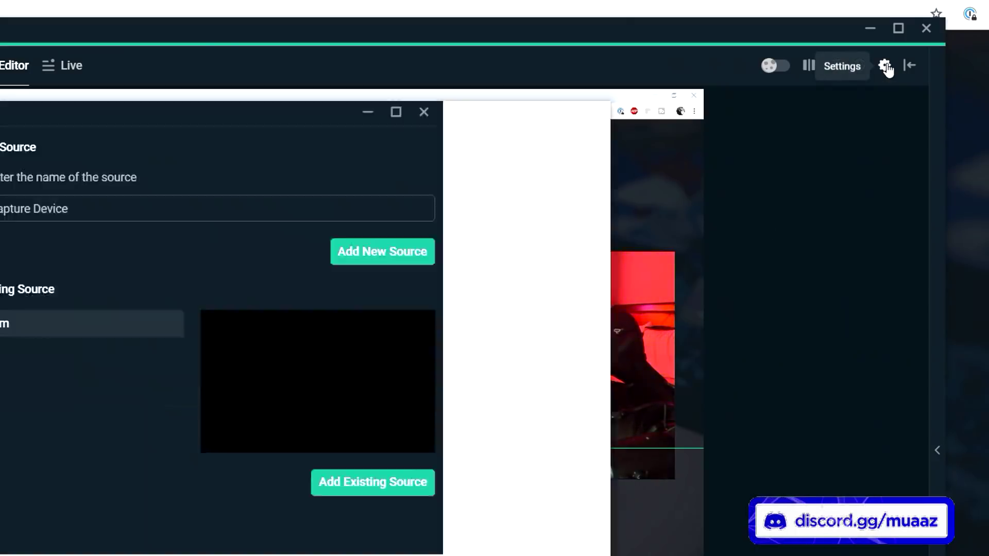
Open the Stream settings and reveal the stream key for the Twitch service.
click(885, 66)
click(218, 105)
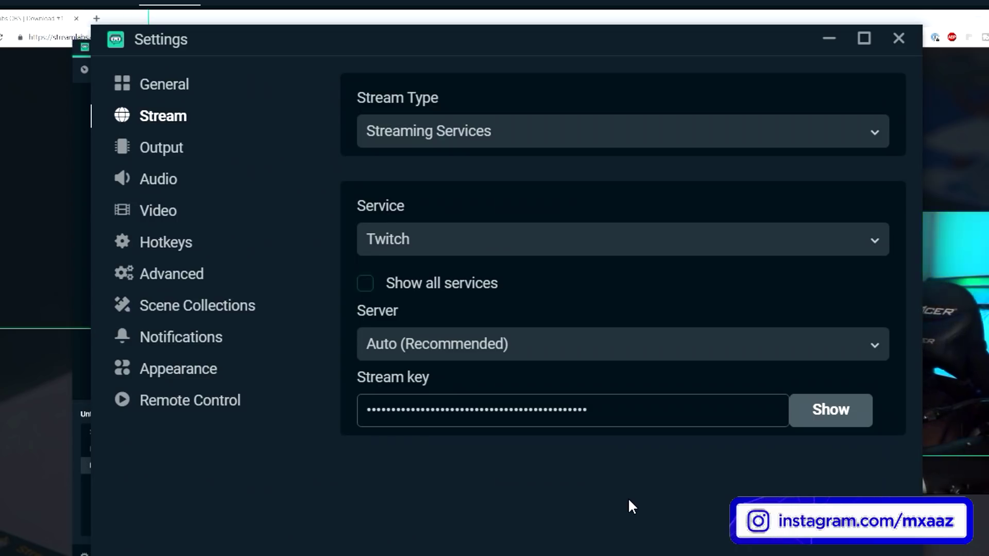
click(823, 423)
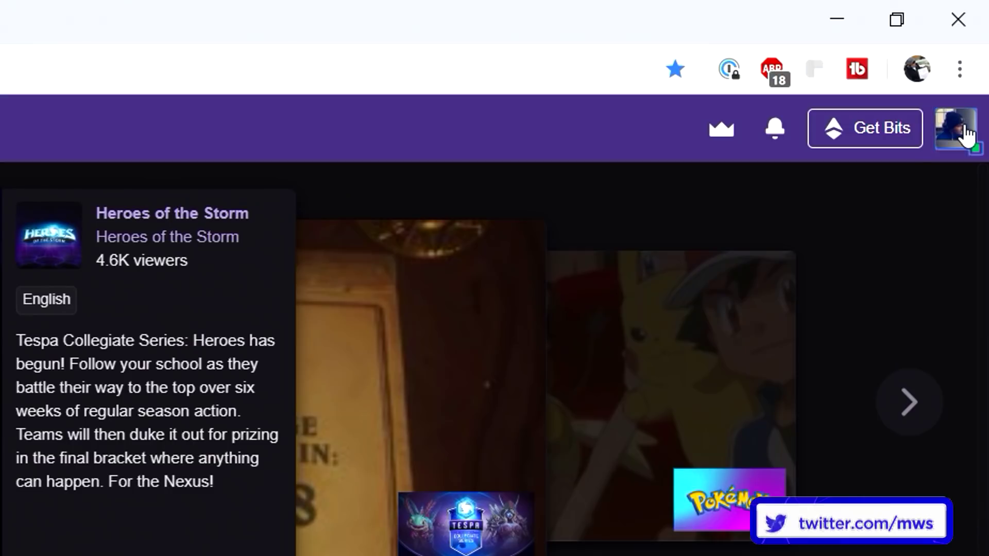
Switch to Twitch, open the channel settings from the dashboard, and reveal the primary stream key, accepting the sharing warning.
click(966, 134)
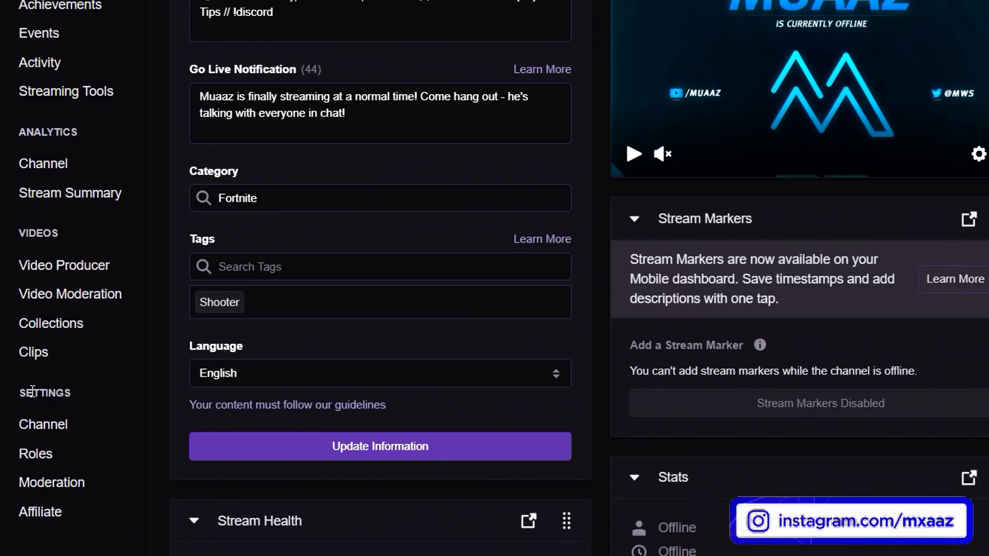
click(43, 424)
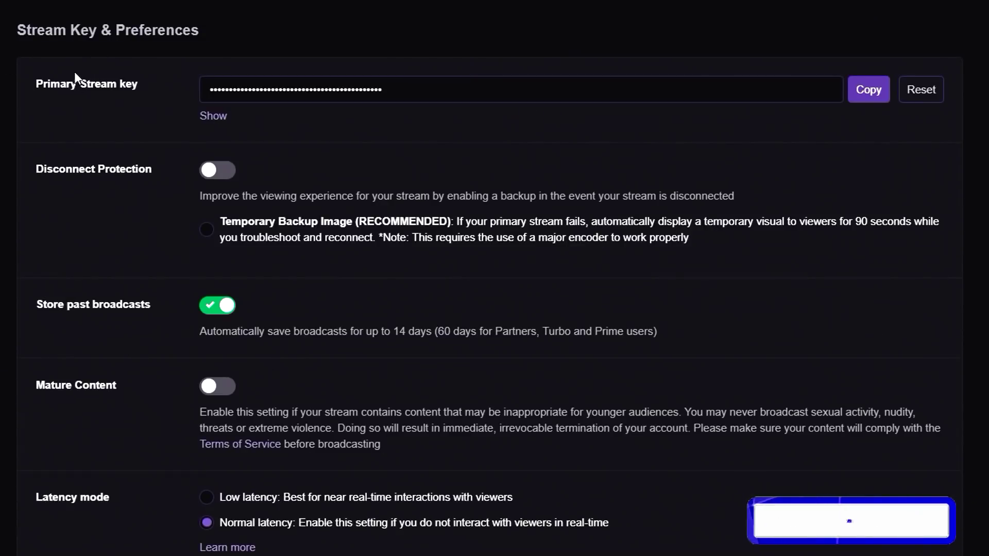
drag(74, 72, 147, 80)
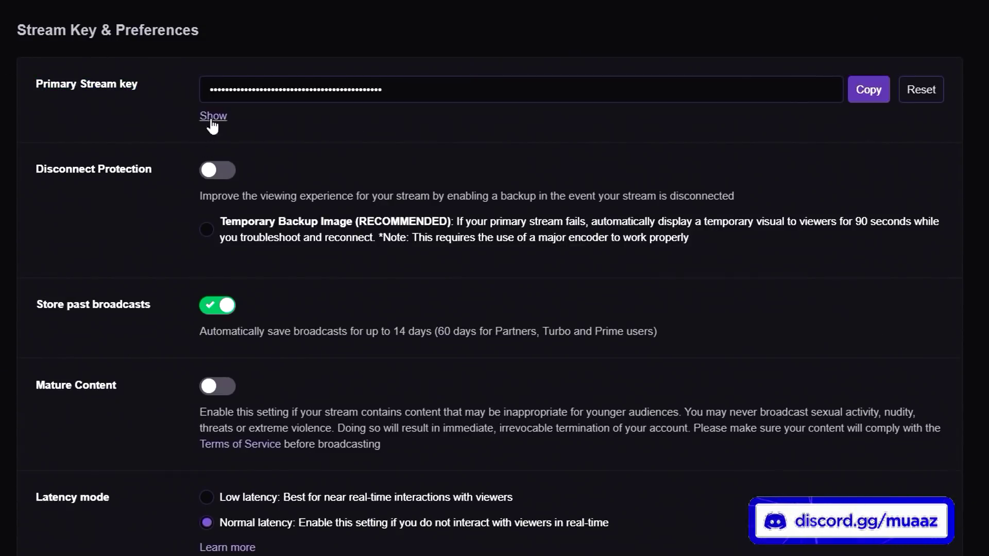
click(212, 117)
drag(360, 250, 282, 218)
click(502, 258)
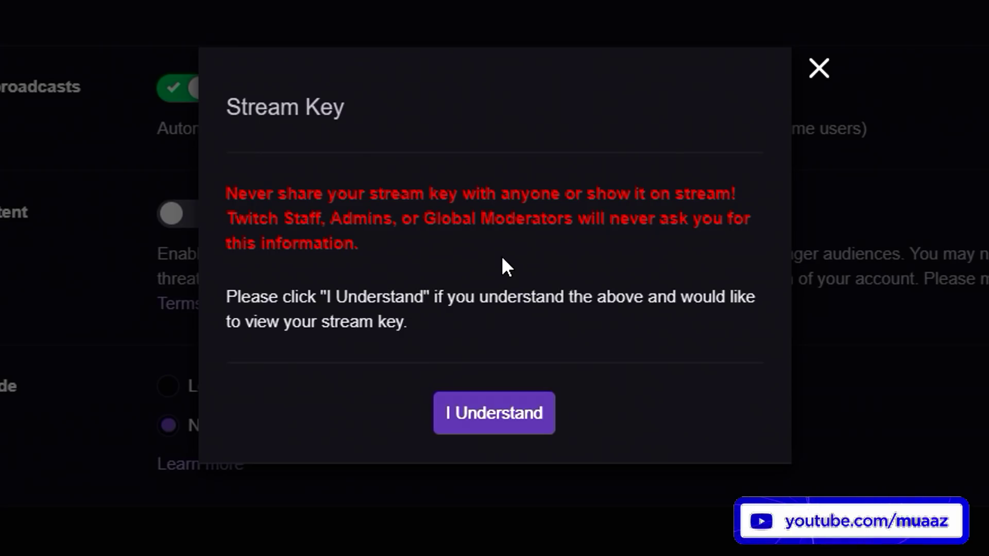
click(493, 422)
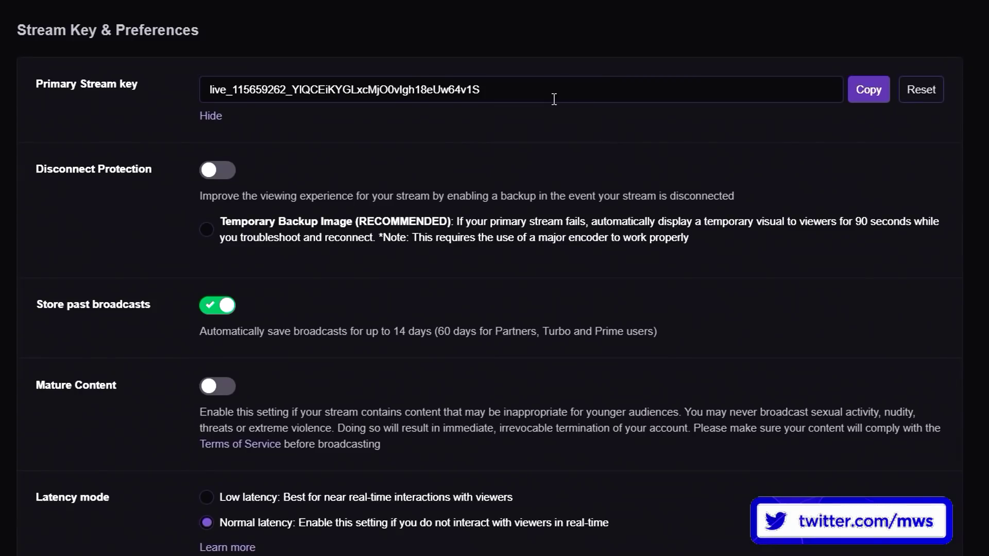
Switch to the Streamlabs OBS settings and check its stream key against the primary stream key on Twitch.
click(554, 99)
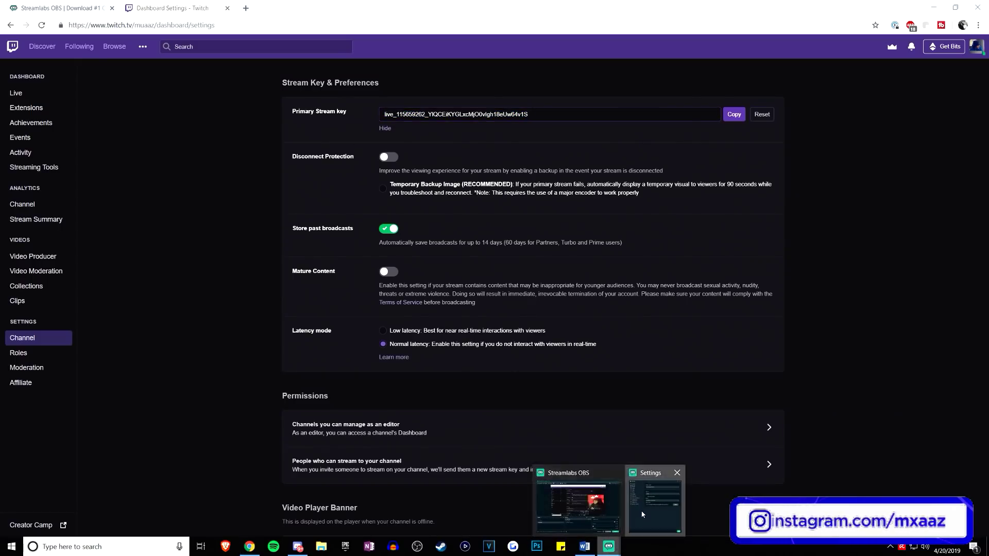
click(655, 497)
triple_click(588, 254)
click(611, 314)
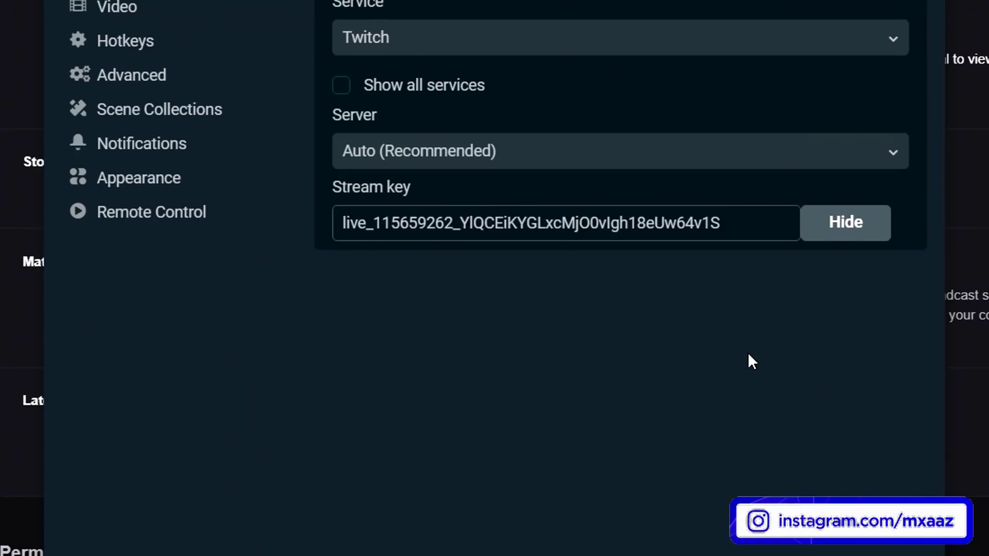
Return to Twitch, reset the primary stream key and copy the new key.
click(776, 156)
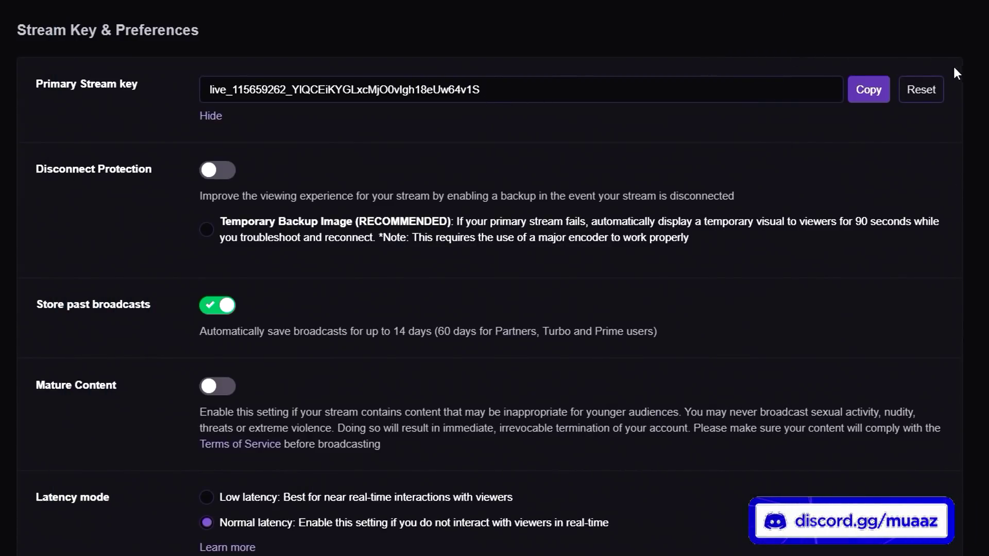
click(921, 91)
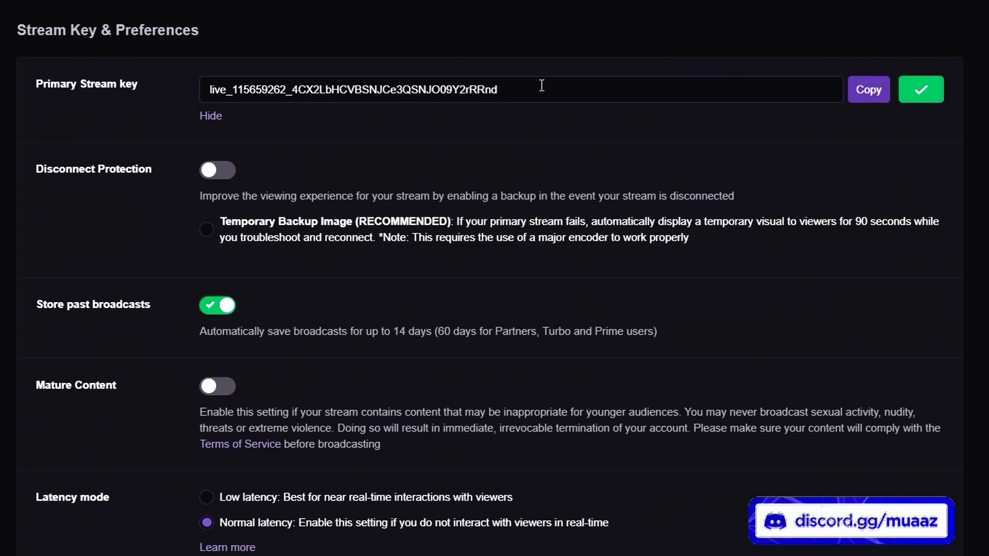
click(865, 93)
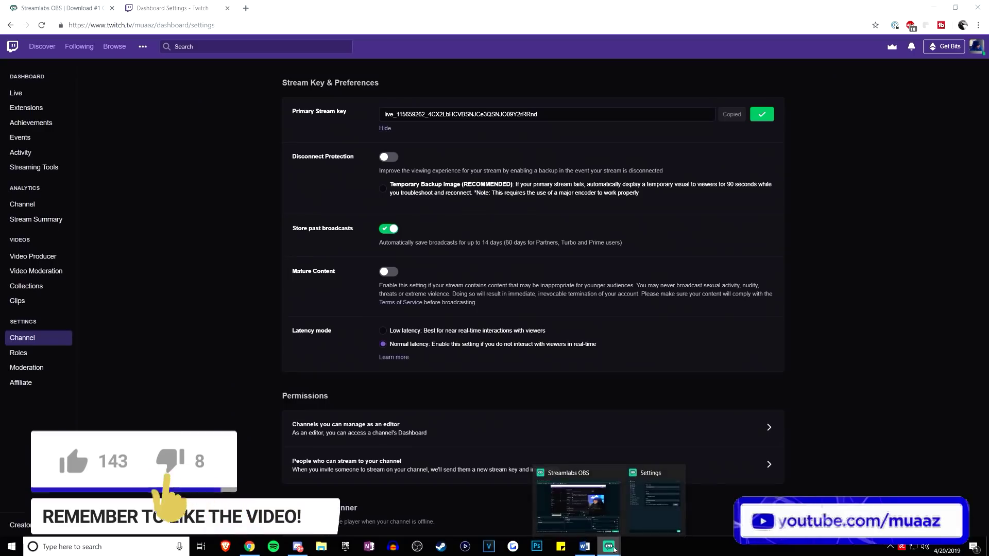
Switch to the Streamlabs OBS settings, replace the stream key with the copied one and hide it.
click(649, 484)
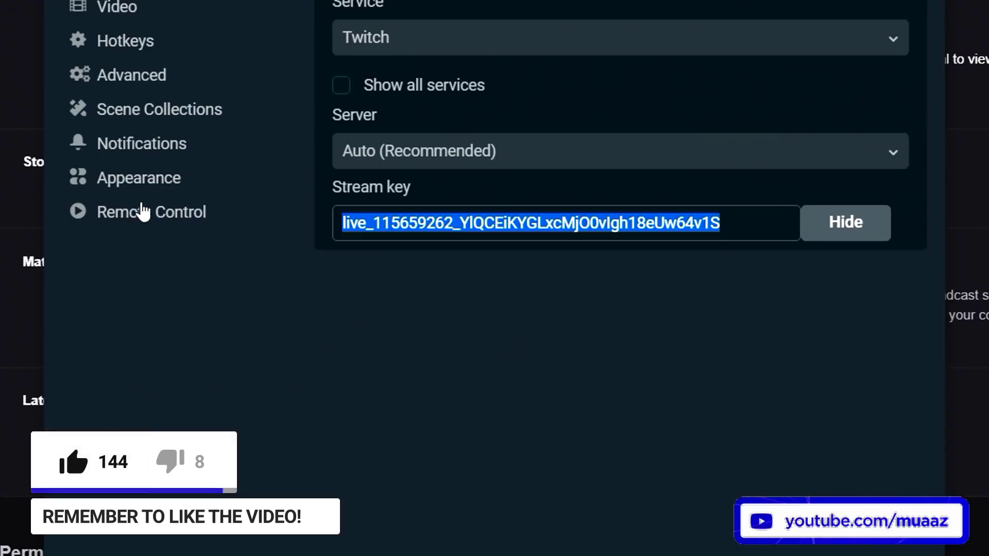
key(ctrl+v)
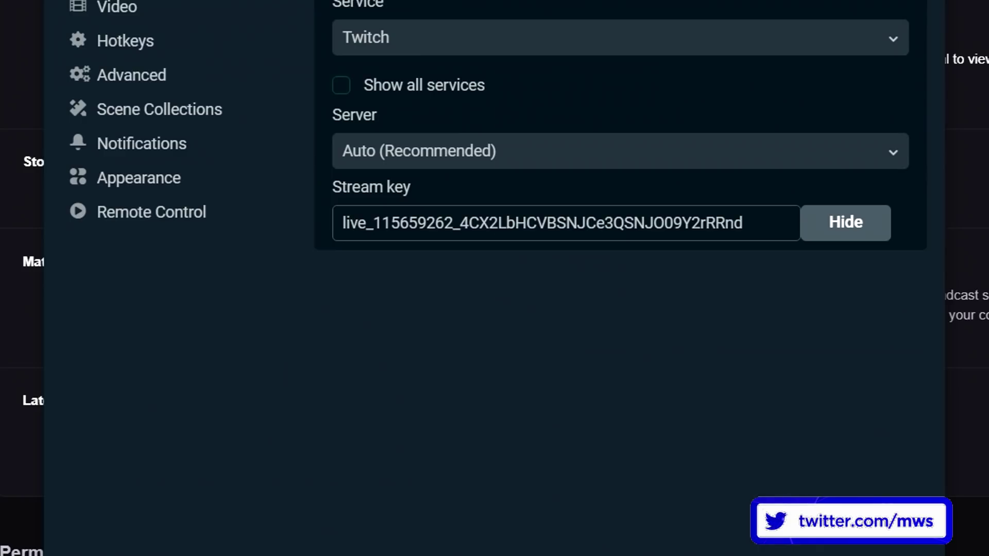
click(845, 222)
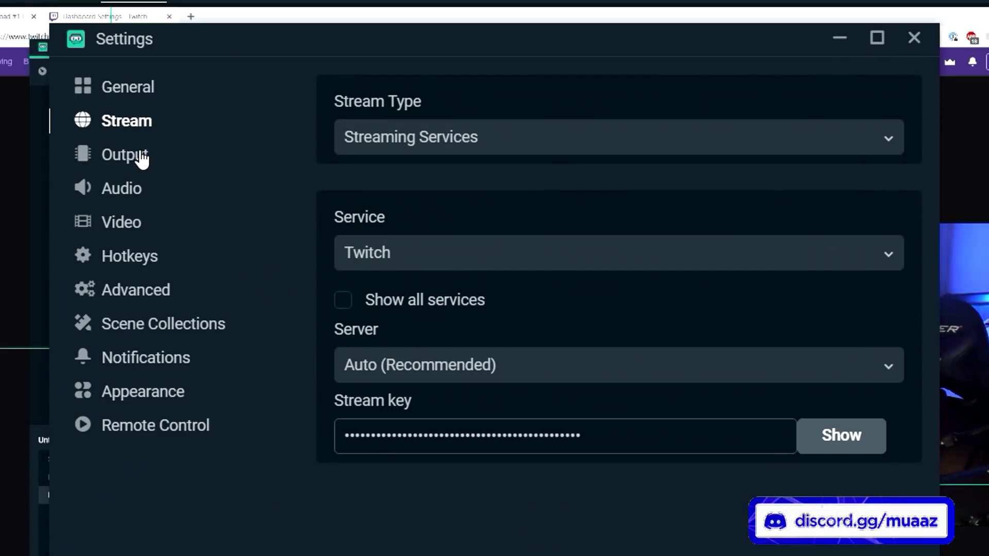
Look through the Output settings and set the output mode to Simple.
click(141, 157)
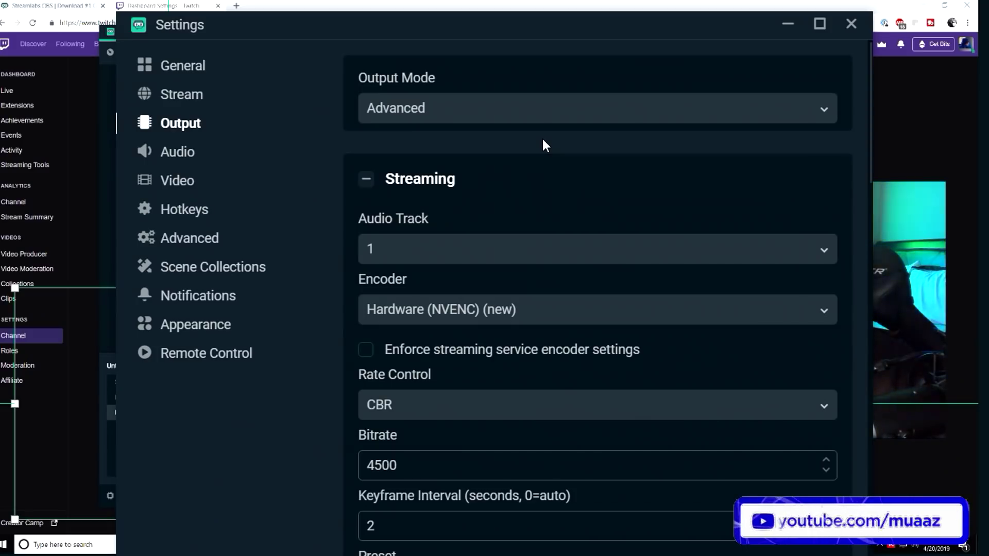
scroll(523, 272, down, 10)
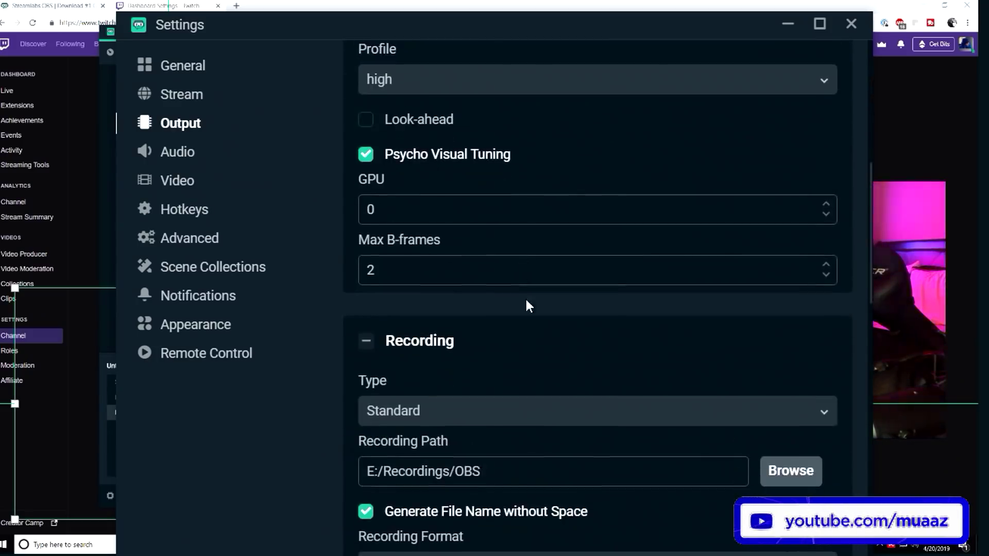
scroll(527, 291, down, 8)
scroll(529, 335, up, 18)
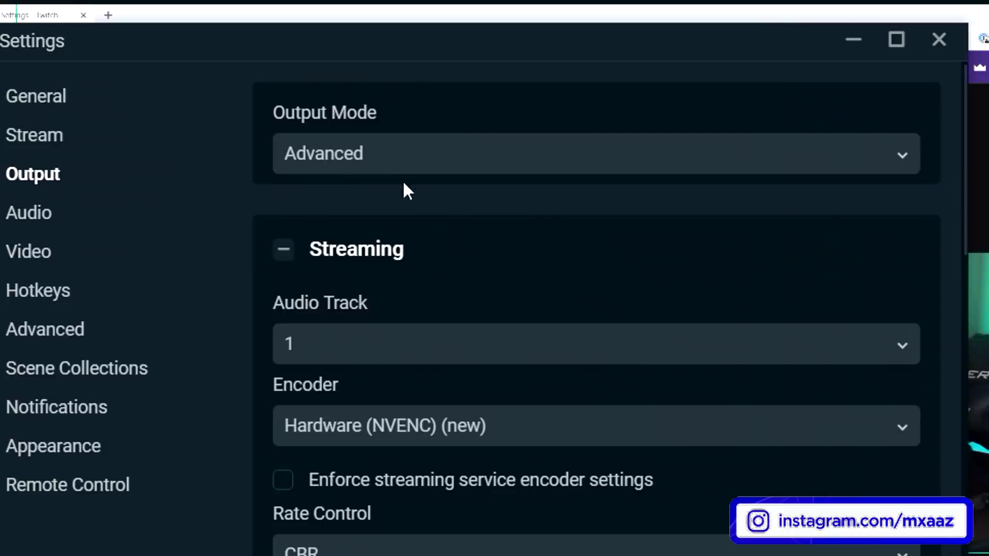
click(382, 165)
click(370, 200)
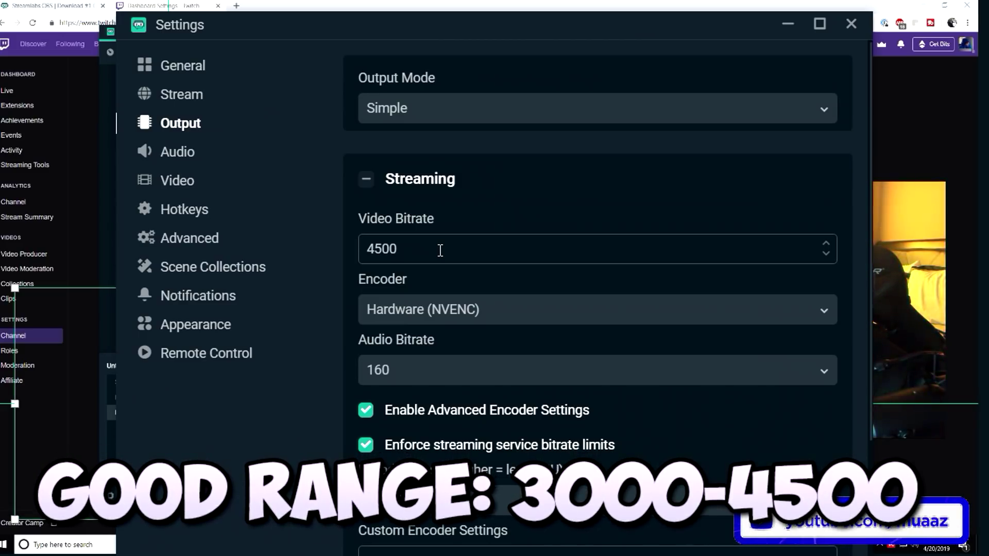
Set the video bitrate to 3750 and the encoder to Hardware (NVENC) (new).
drag(440, 250, 370, 244)
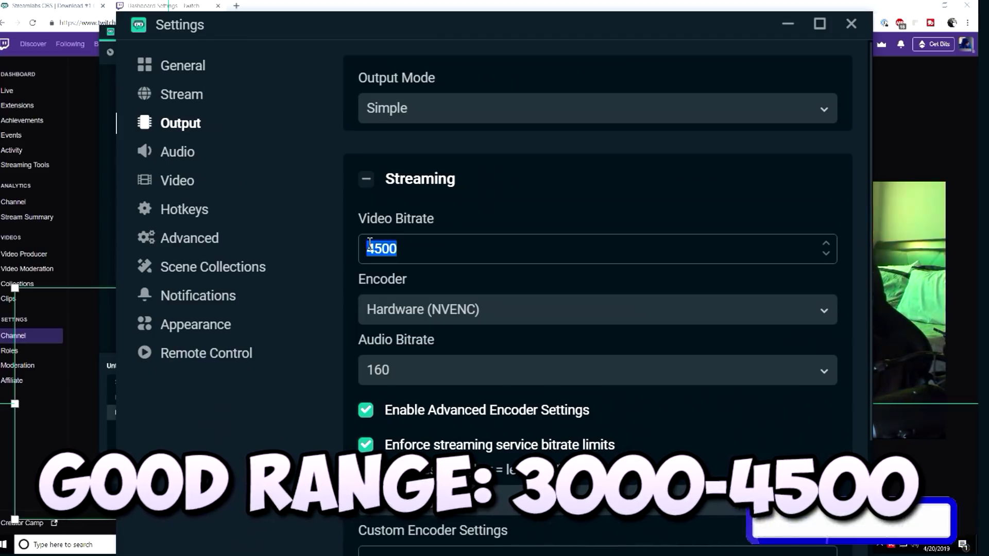
text(3750)
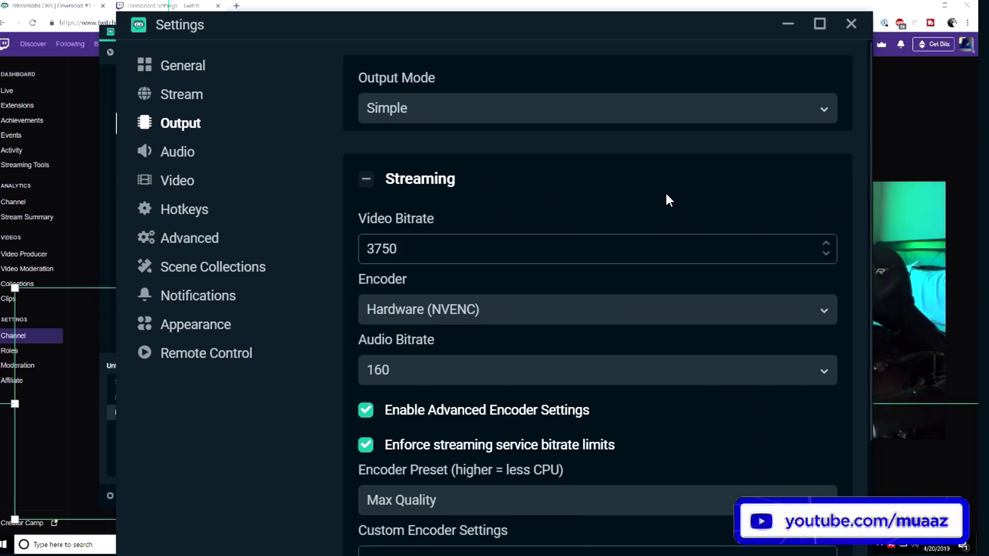
click(520, 312)
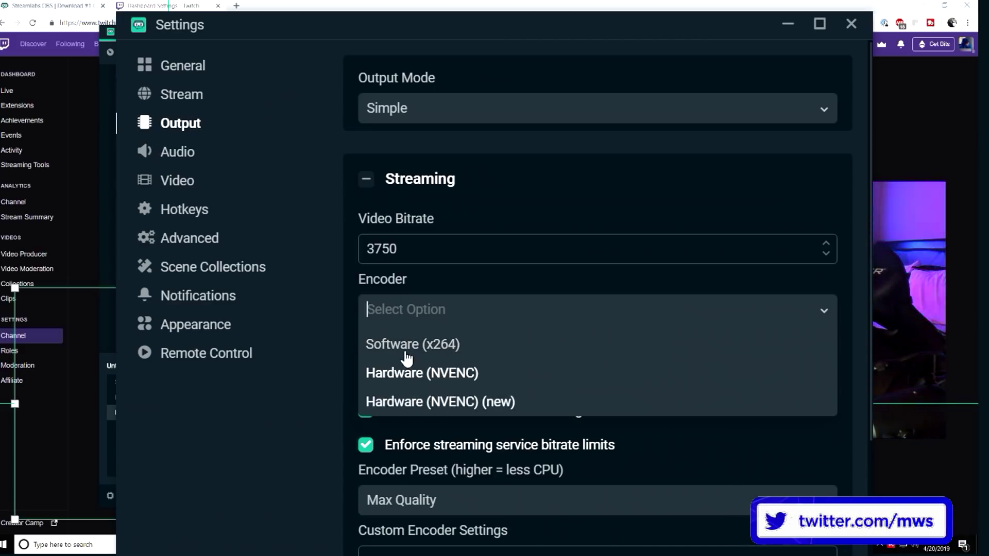
click(505, 410)
click(522, 322)
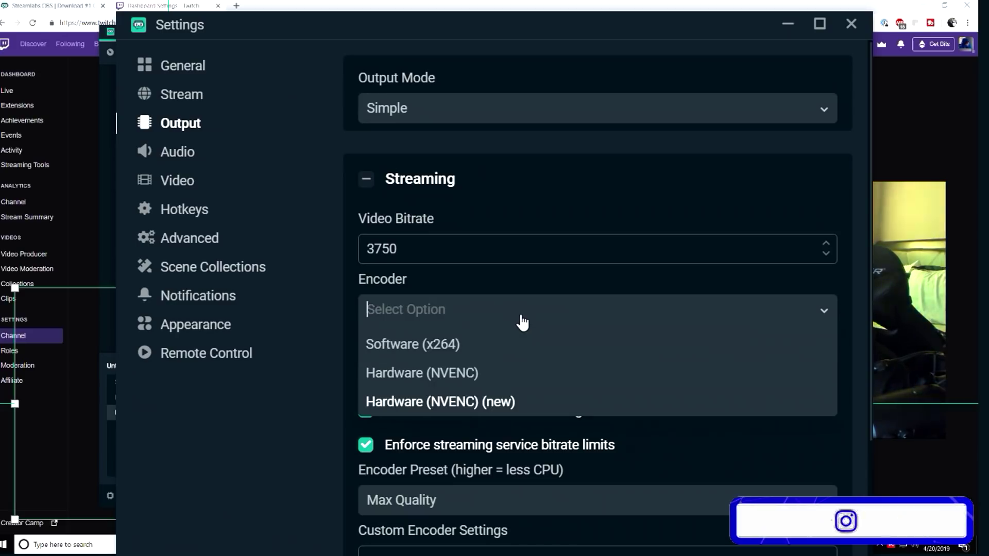
click(504, 403)
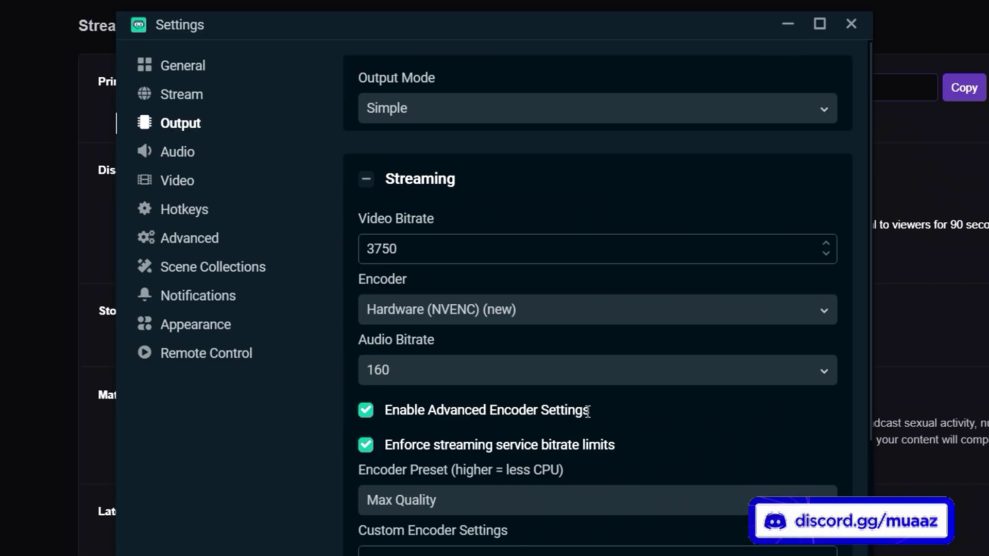
Turn off enforcement of the streaming service bitrate limits and choose Max Quality as the encoder preset.
click(365, 446)
scroll(374, 456, down, 4)
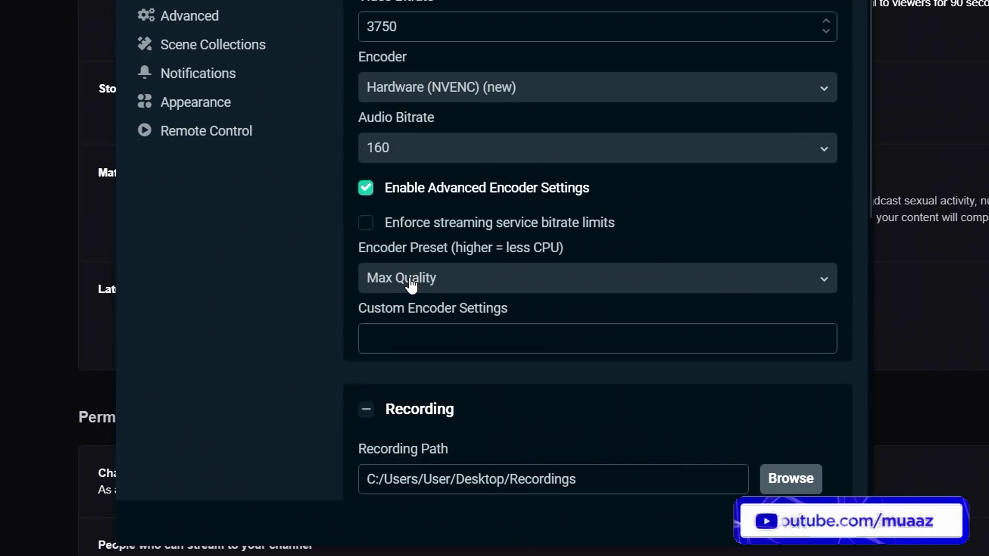
click(475, 285)
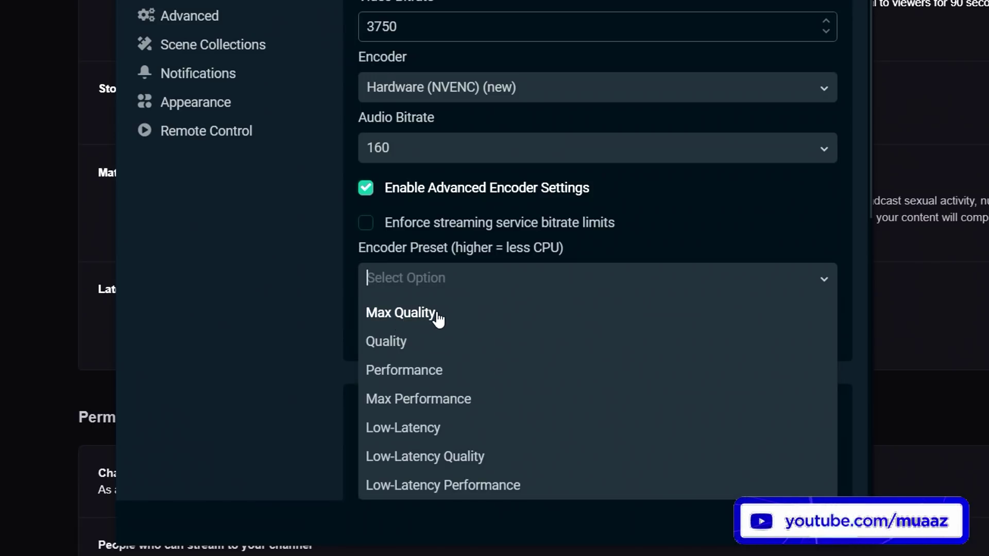
click(438, 319)
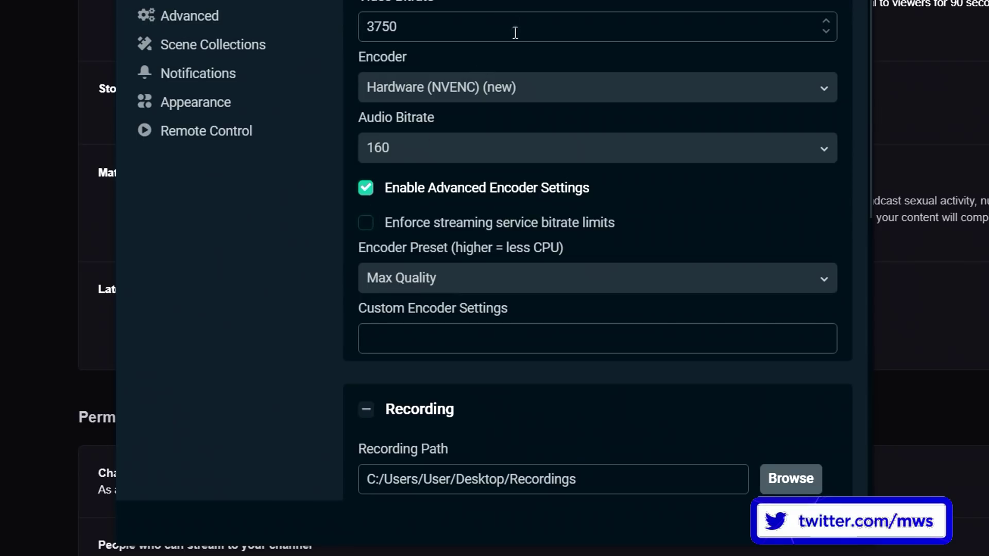
Try the Software (x264) encoder to look through its presets, and restore Hardware (NVENC) (new).
click(513, 98)
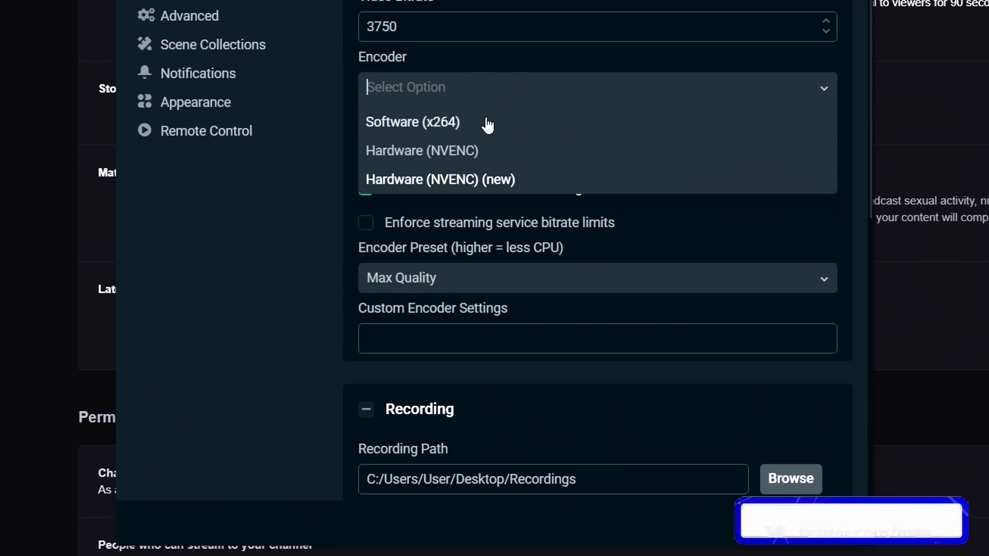
click(446, 124)
click(429, 284)
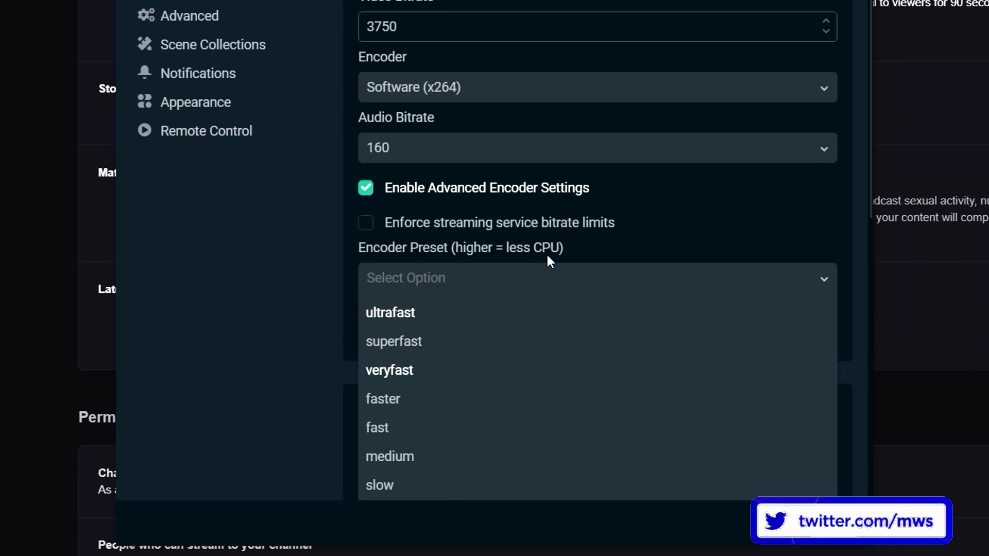
click(520, 98)
click(492, 180)
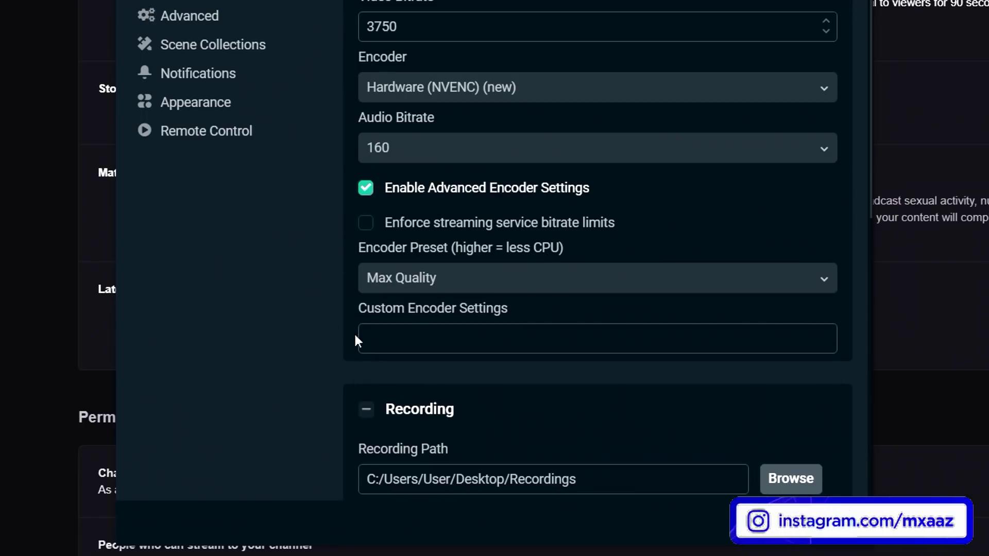
click(429, 291)
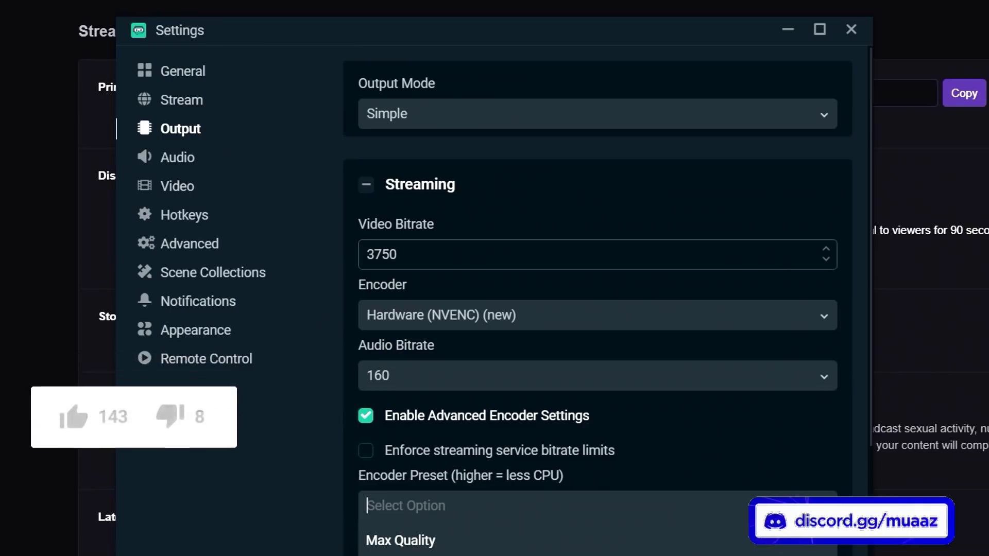
key(Escape)
In the Audio settings, set Desktop Audio Device 1 to SPDIF Interface (4- FiiO USB DAC-E10) and Mic/Auxiliary Device 1 to Microphone (Yeti Stereo Microphone).
click(177, 157)
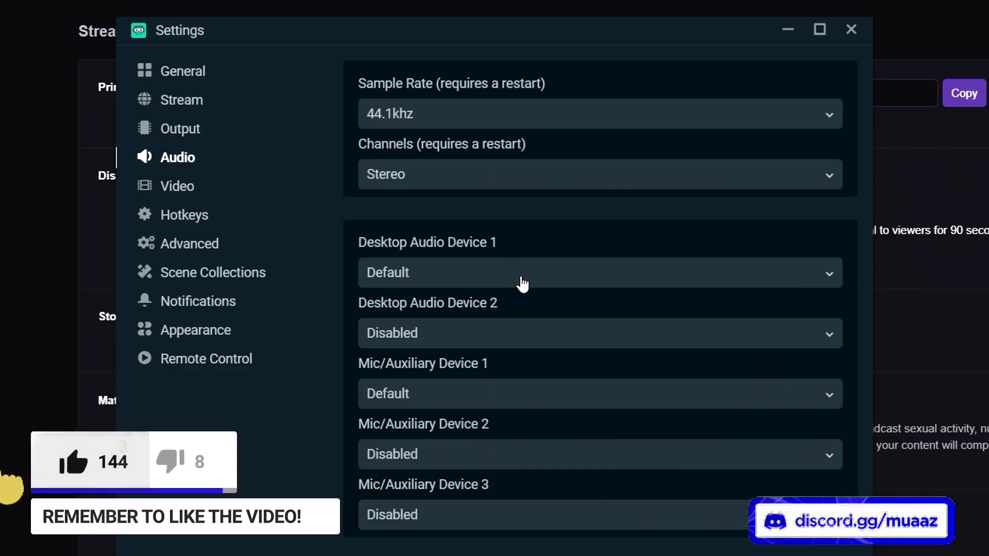
click(522, 282)
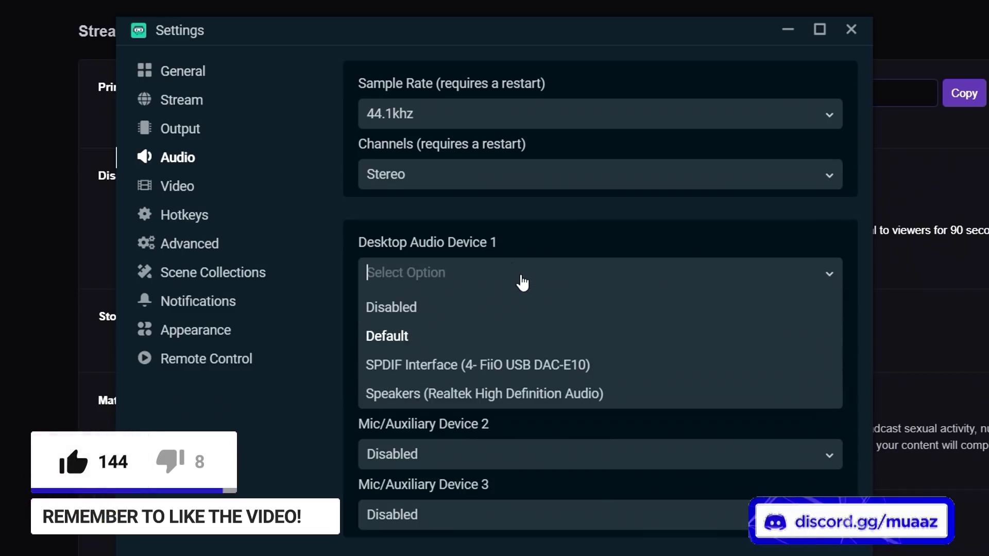
click(526, 367)
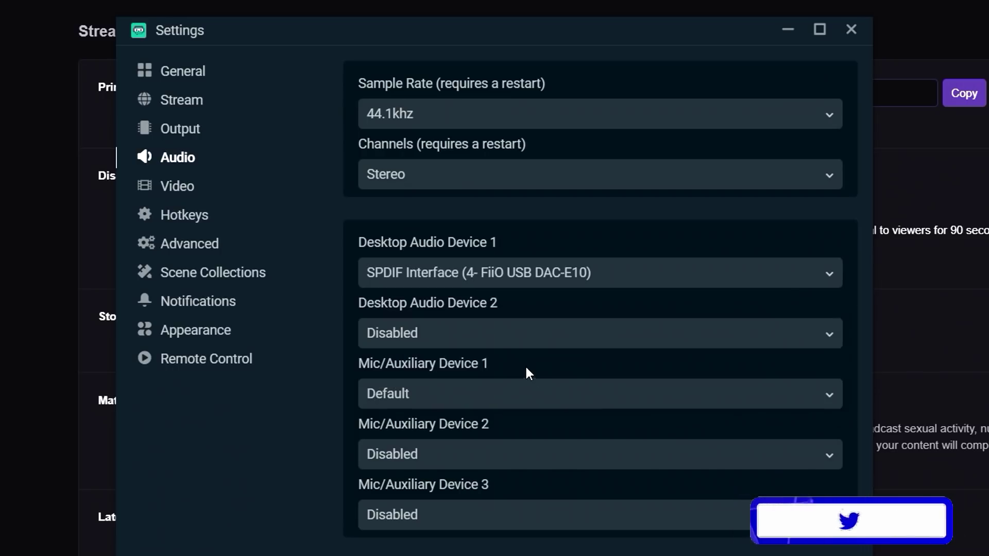
click(437, 384)
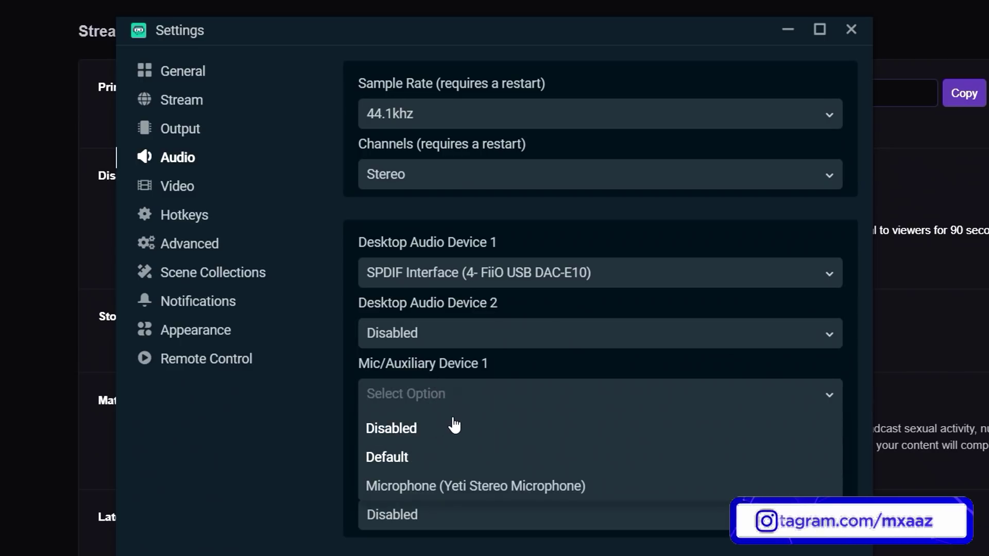
click(430, 487)
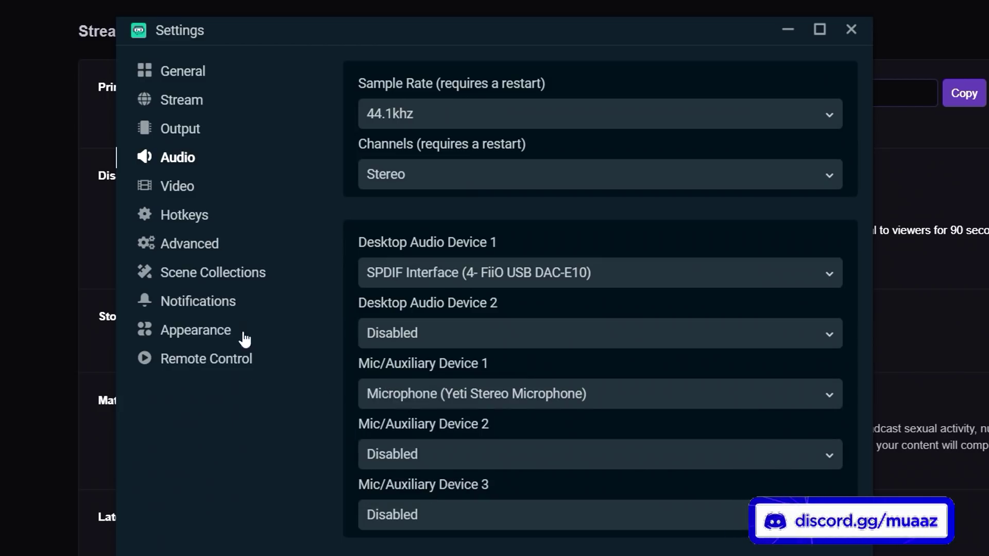
In the Video settings, set the output (scaled) resolution to 1280x720 and the base (canvas) resolution to 1920x1080.
click(161, 192)
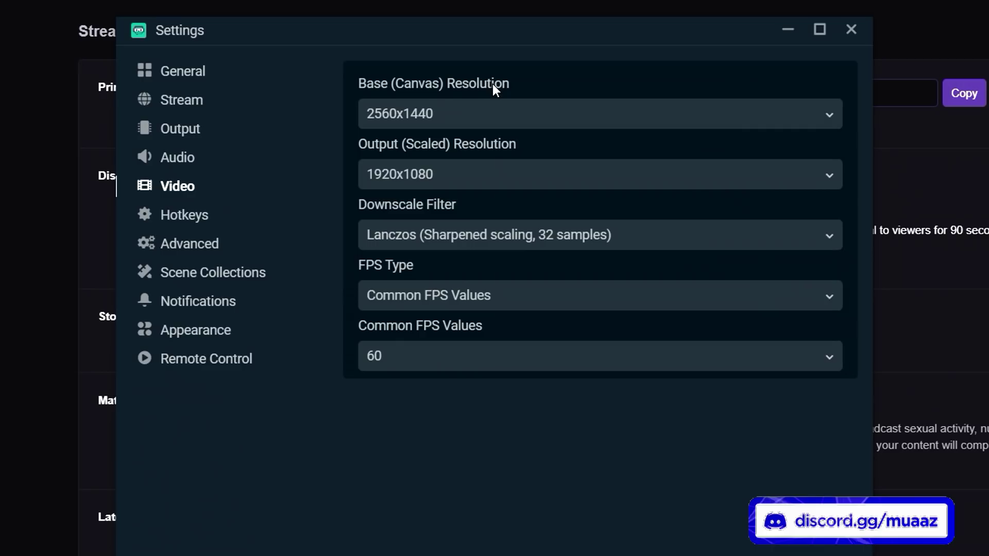
click(469, 111)
click(407, 148)
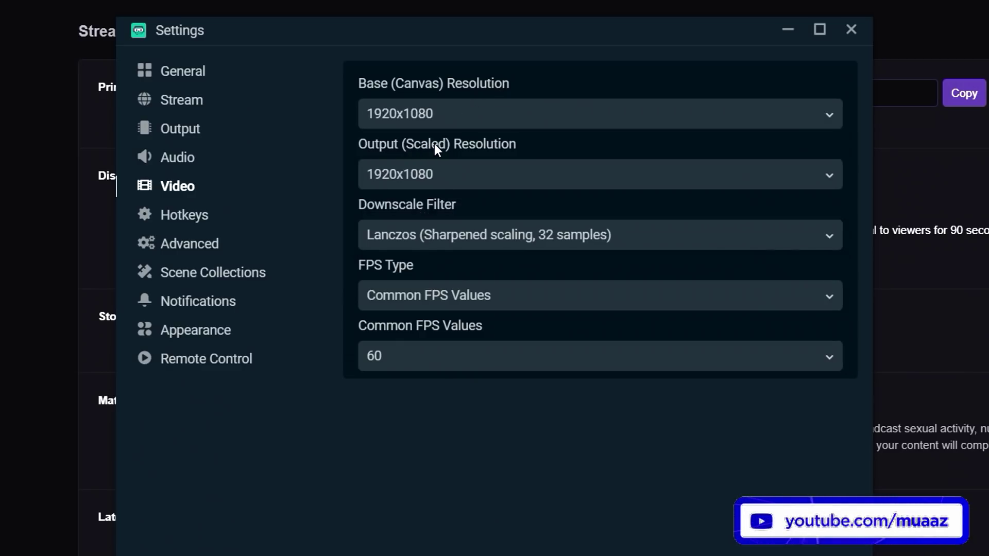
scroll(470, 124, down, 1)
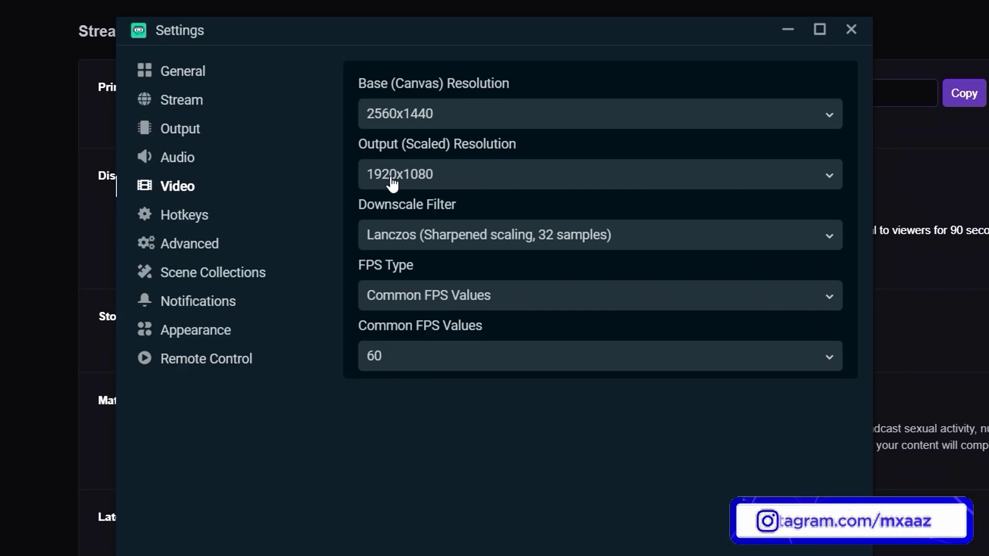
click(419, 191)
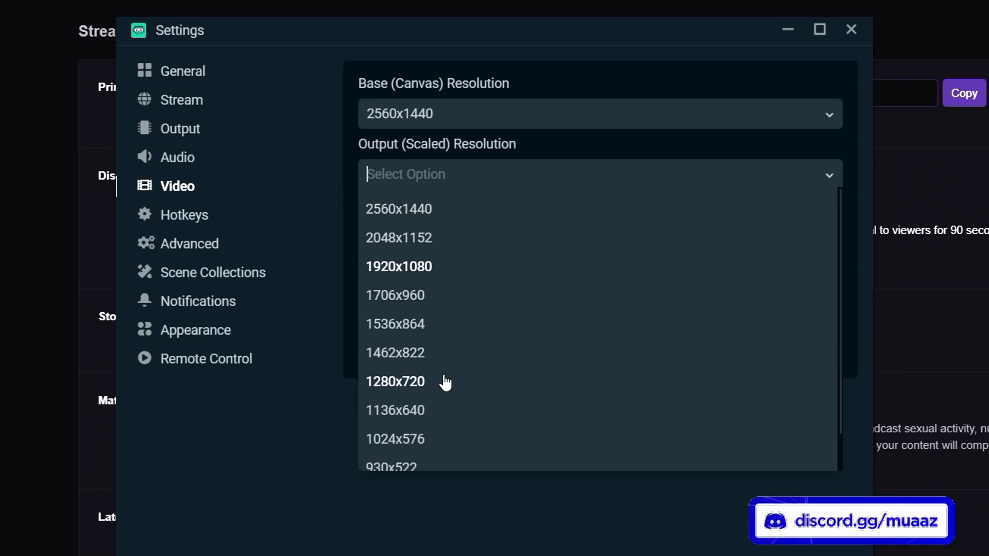
click(415, 386)
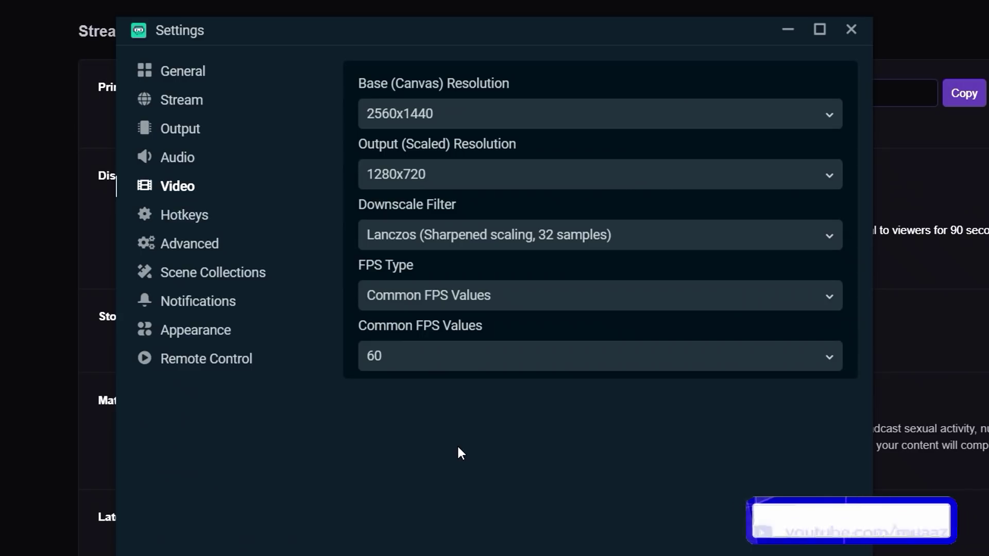
click(489, 111)
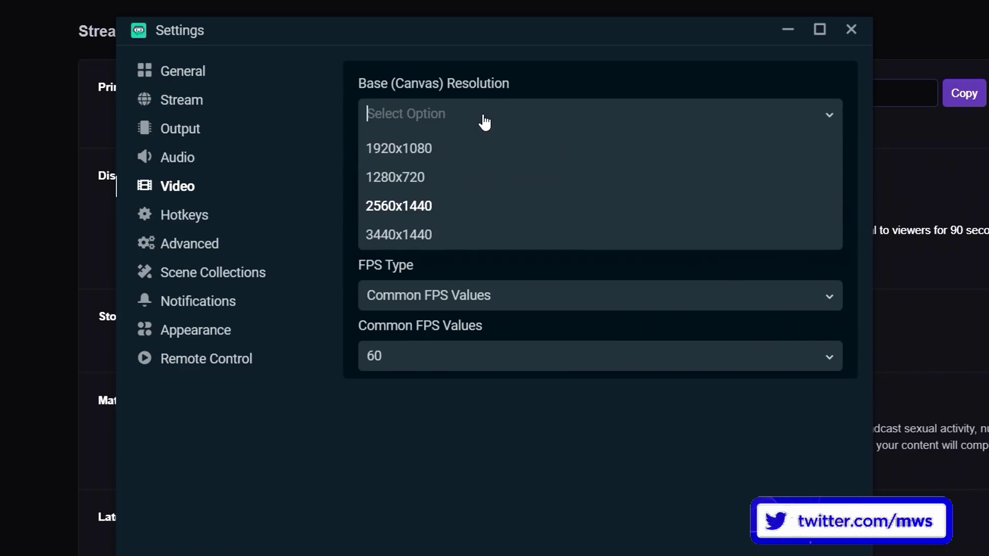
click(428, 147)
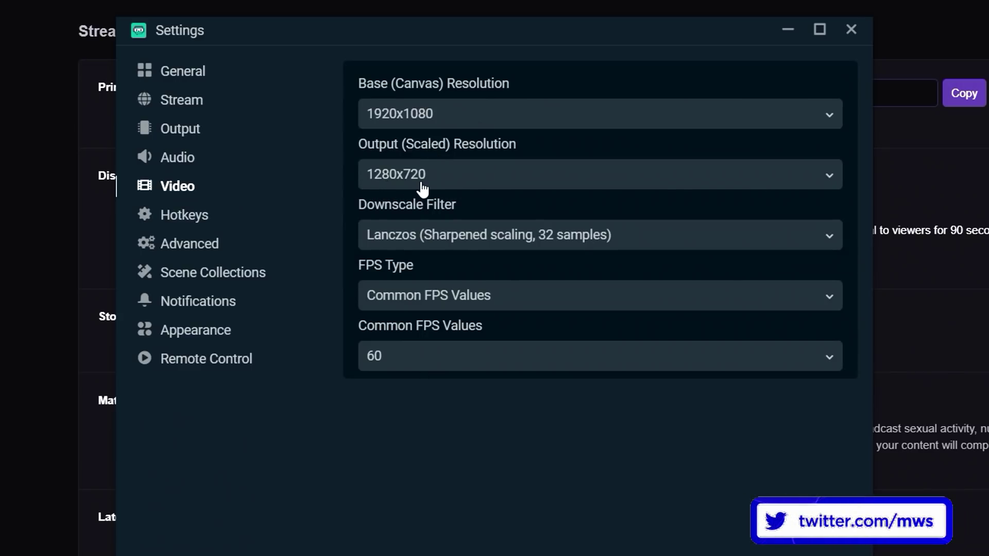
Enter a custom output (scaled) resolution of 1600x900 and choose the Lanczos (Sharpened scaling, 32 samples) downscale filter.
click(446, 176)
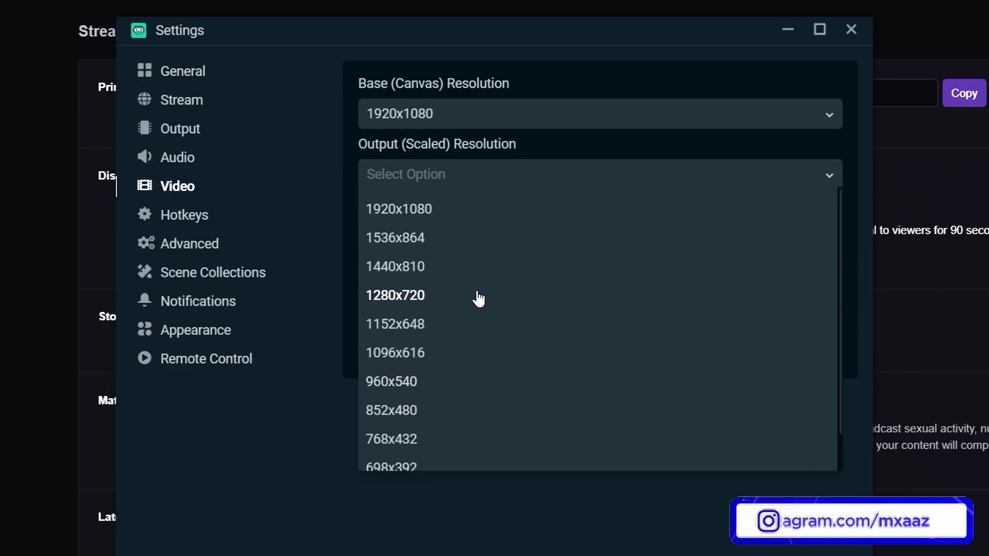
text(1600x)
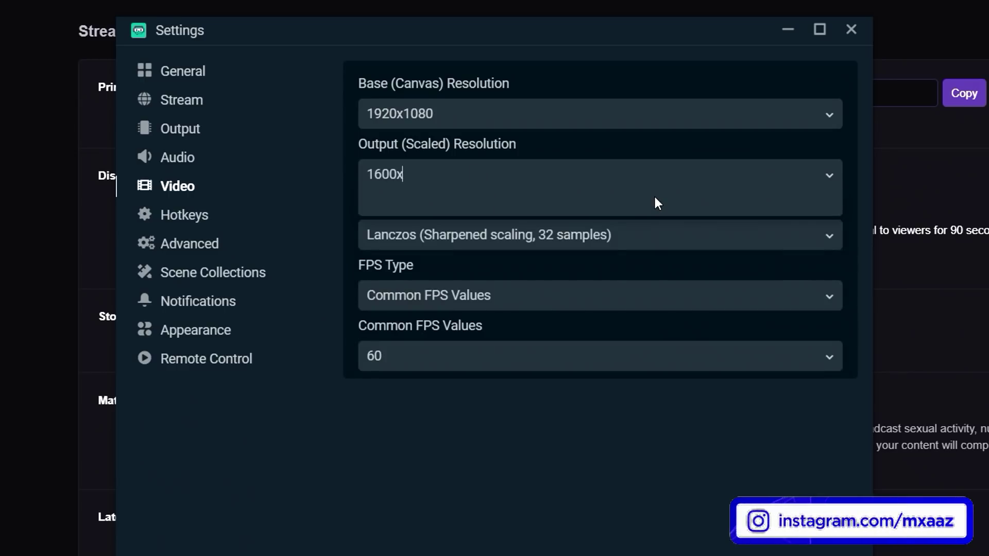
text(900)
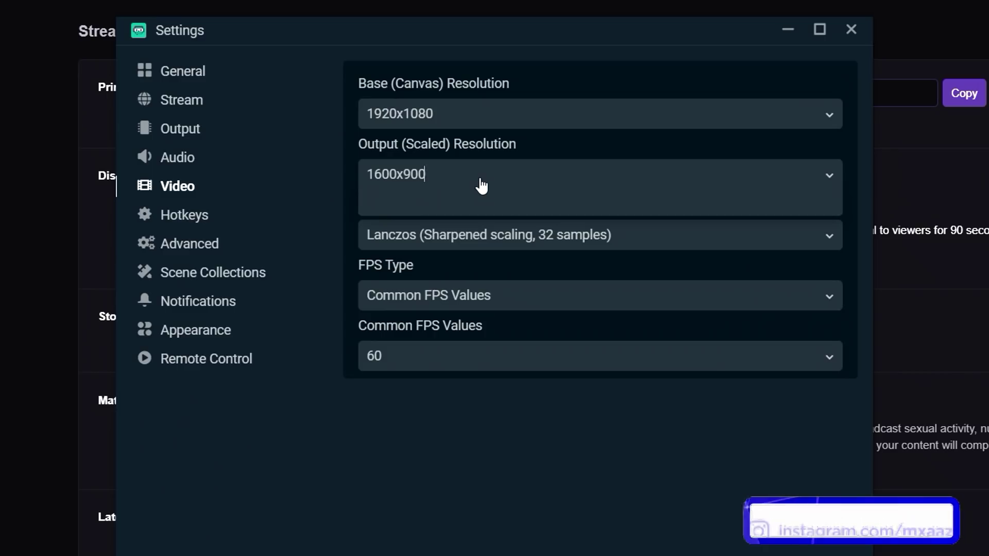
key(Return)
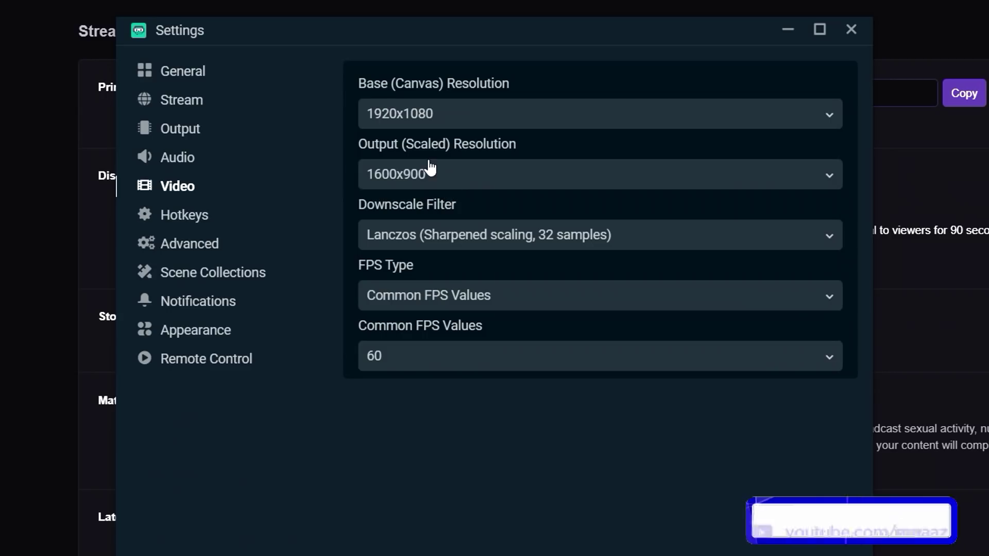
click(411, 238)
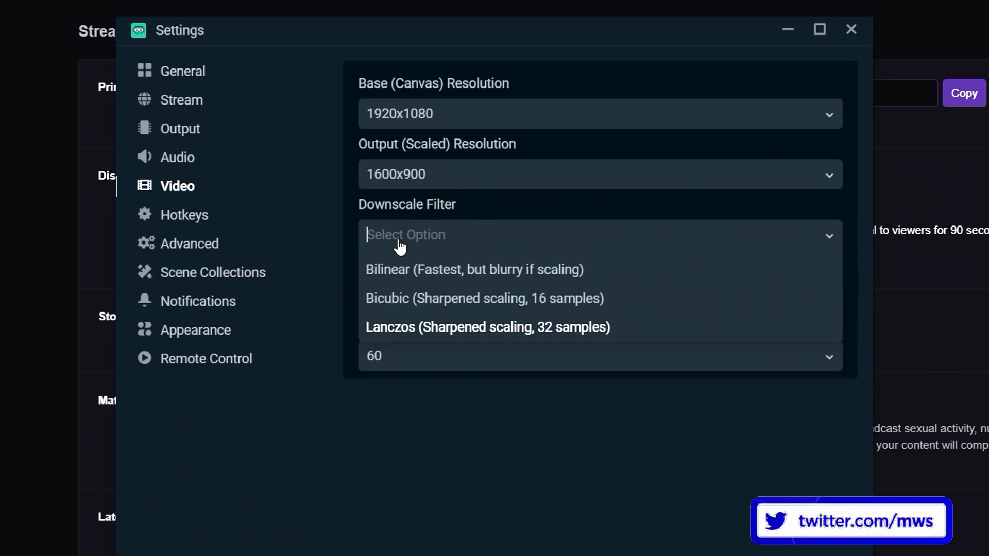
click(410, 328)
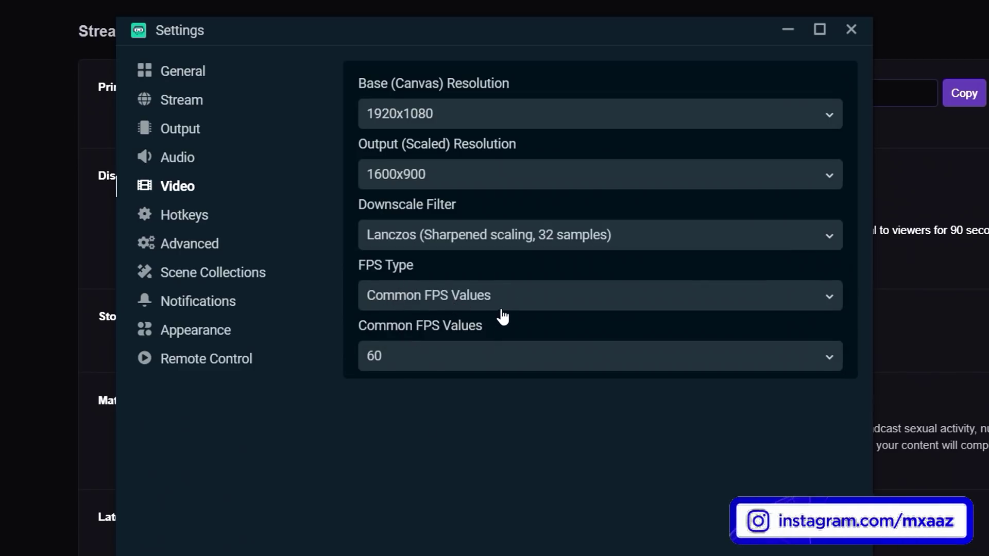
Set the common FPS value to 60 and finish the settings to return to the editor.
click(432, 357)
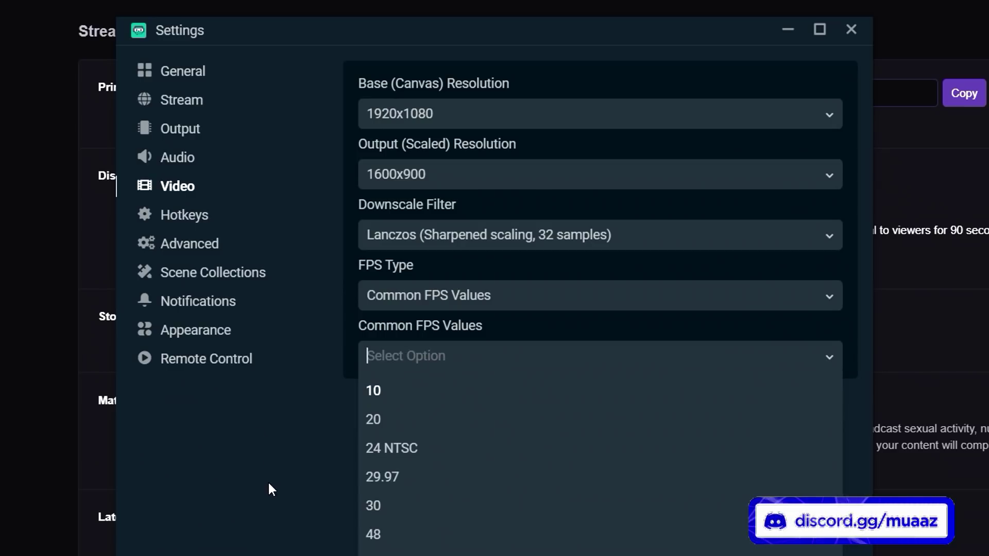
text(60)
key(Return)
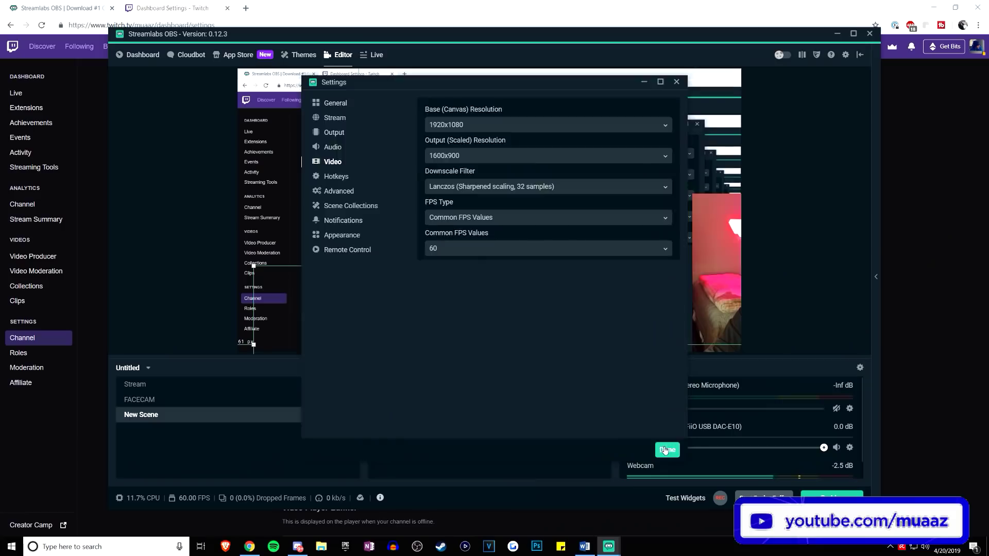
click(819, 451)
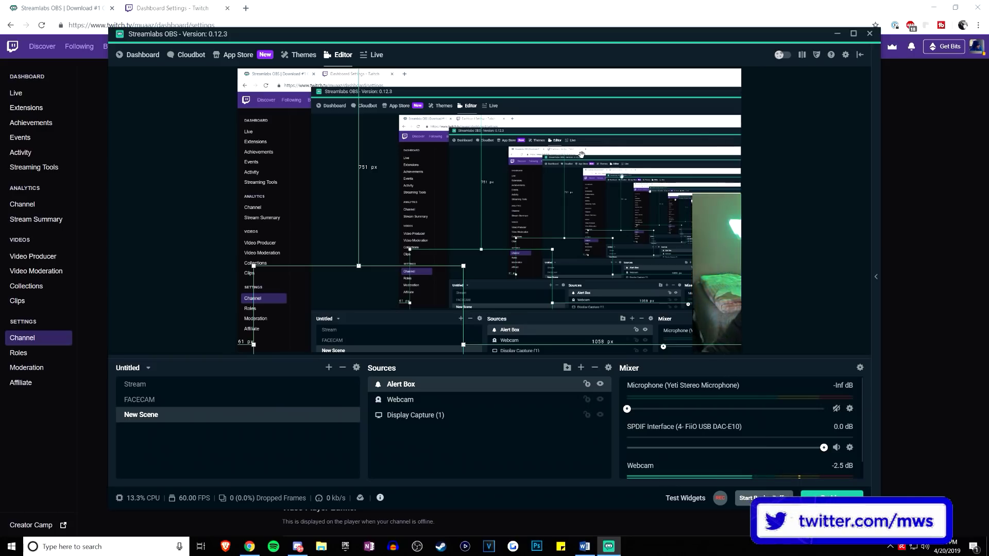
In the Video settings, set the base (canvas) resolution to 2560x1440 and return to the editor.
click(845, 55)
click(332, 161)
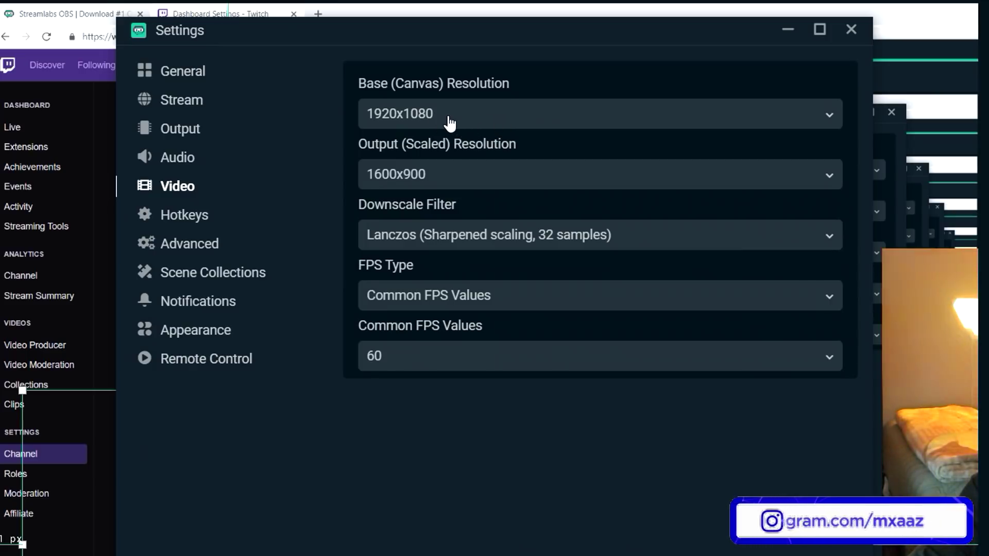
click(450, 122)
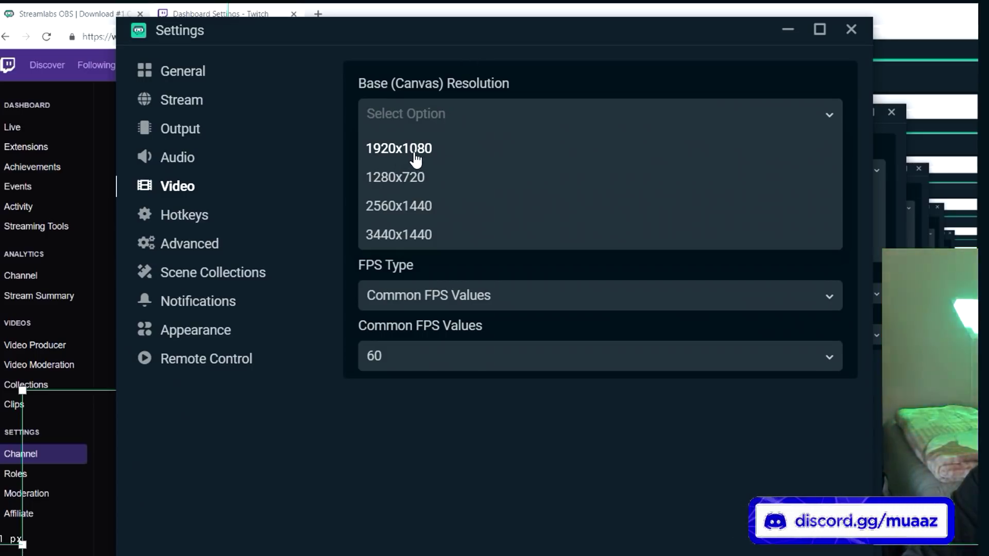
click(415, 217)
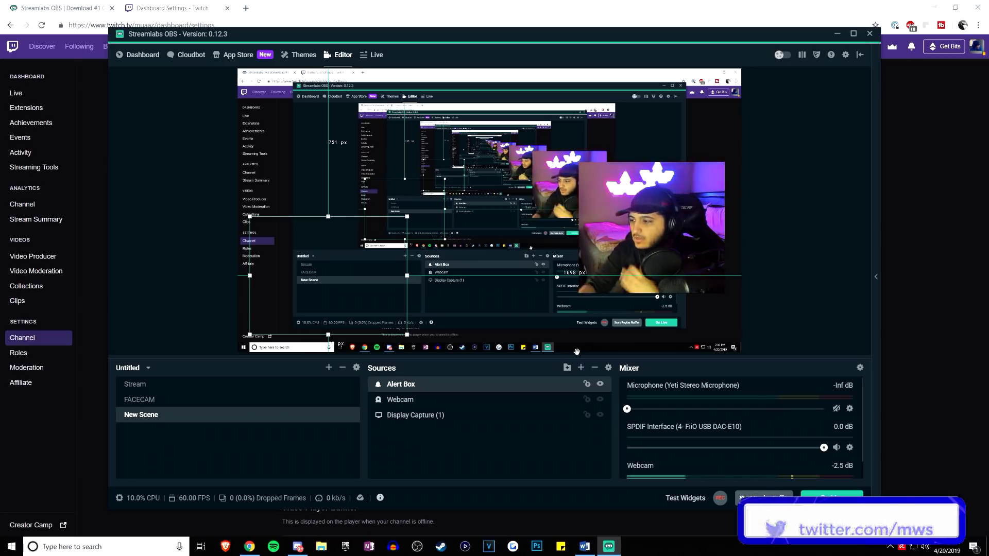
Trigger a test subscription alert and move the Alert Box to the lower-right area of the canvas.
mouse_move(680, 502)
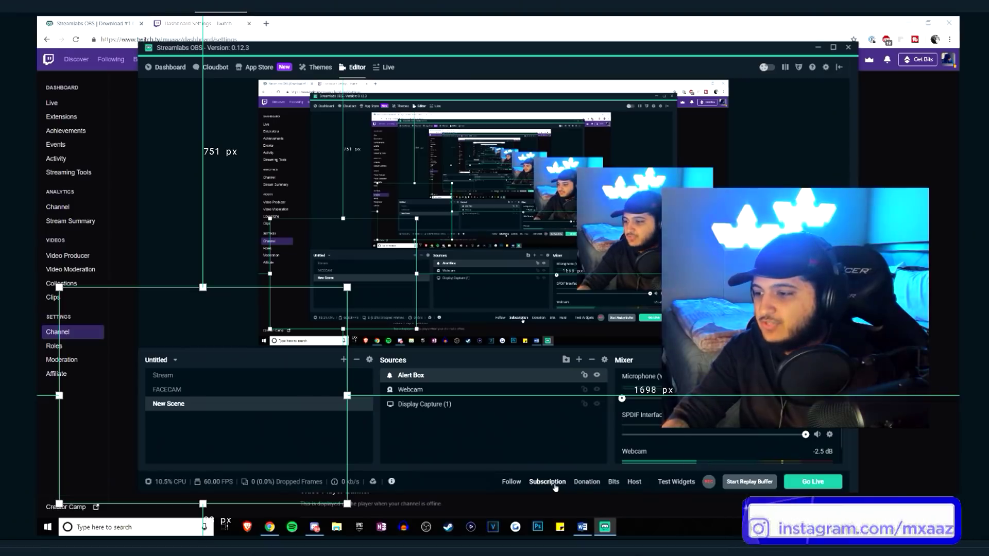
click(548, 479)
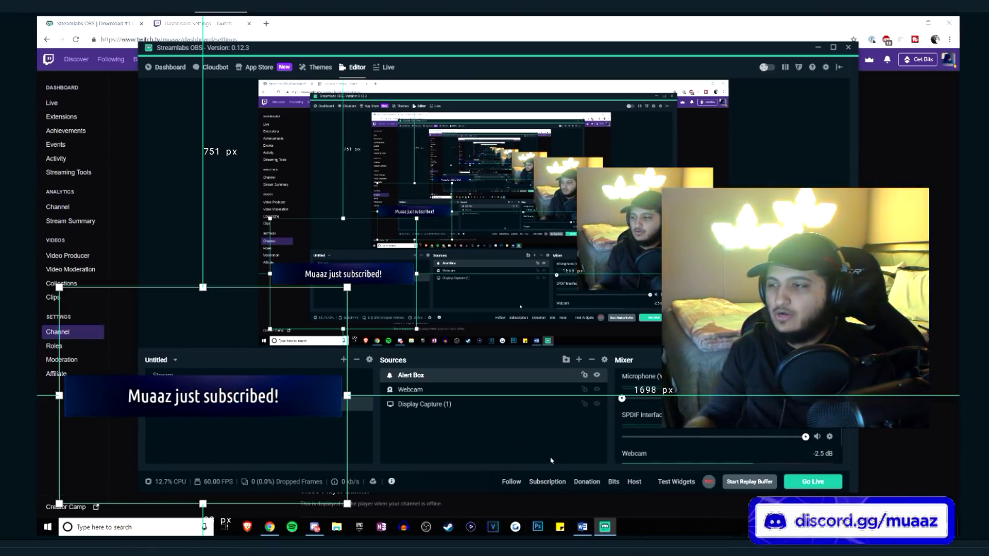
drag(239, 421, 739, 460)
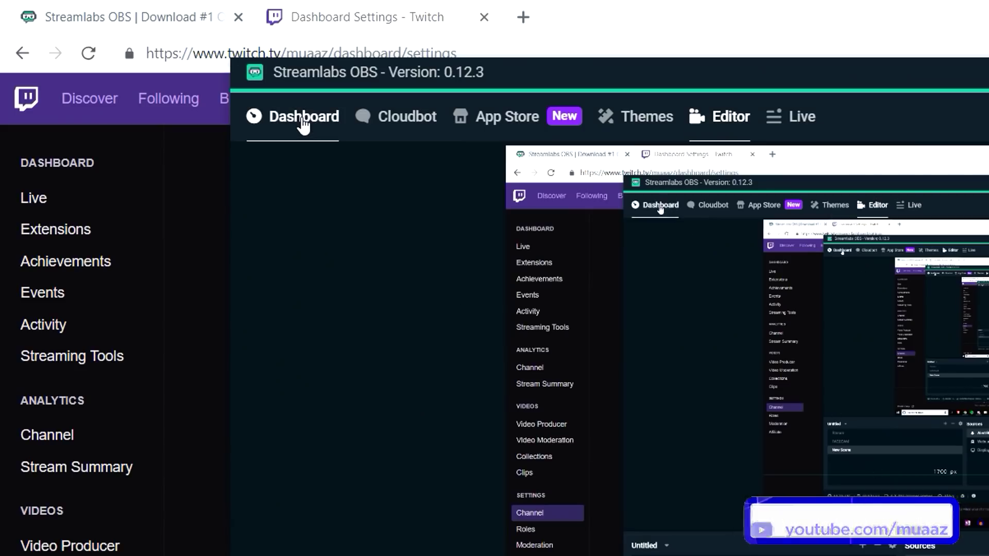
Open the Alert Box widget from the dashboard's widget gallery, dismissing the Face Masks promotion, the moved-widgets notice and the Alert Types tutorial.
click(142, 56)
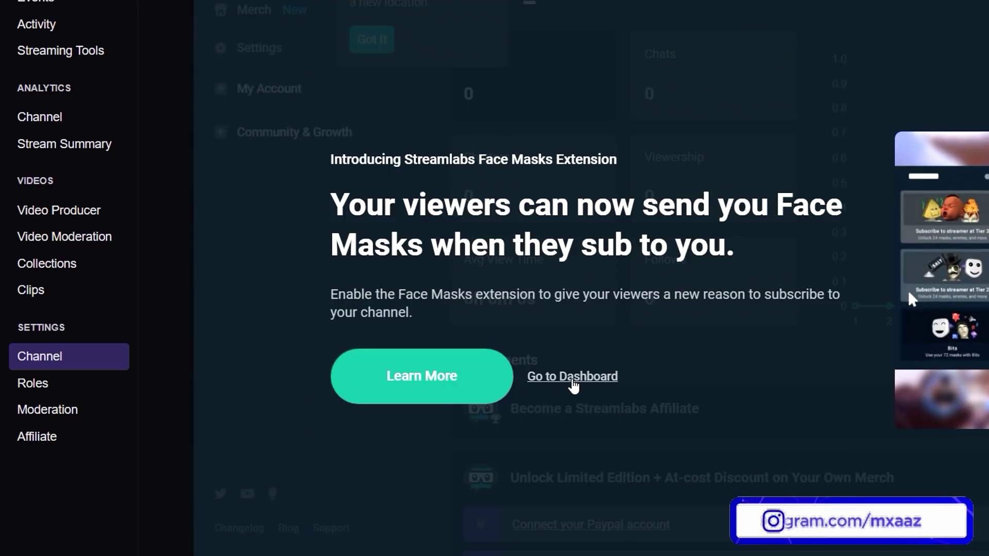
click(319, 350)
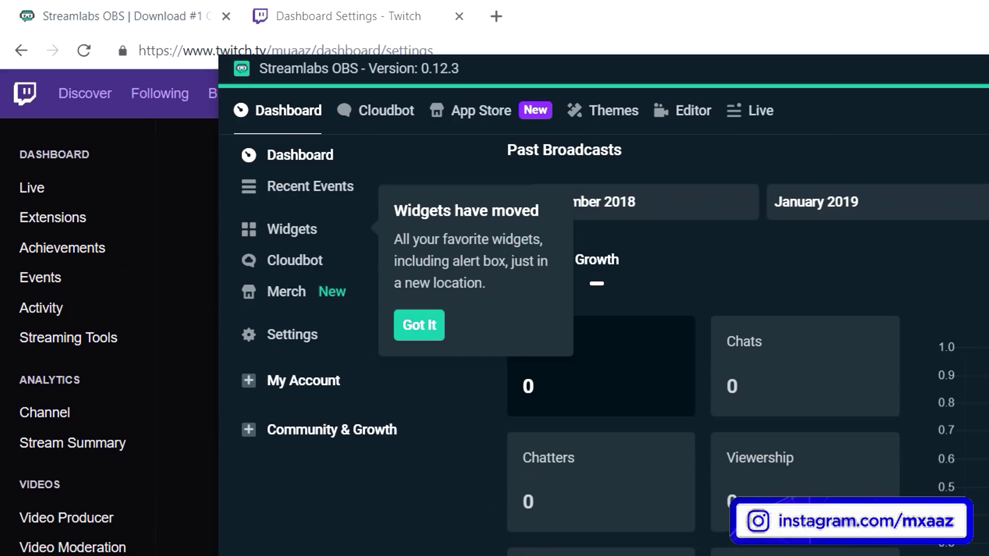
click(279, 233)
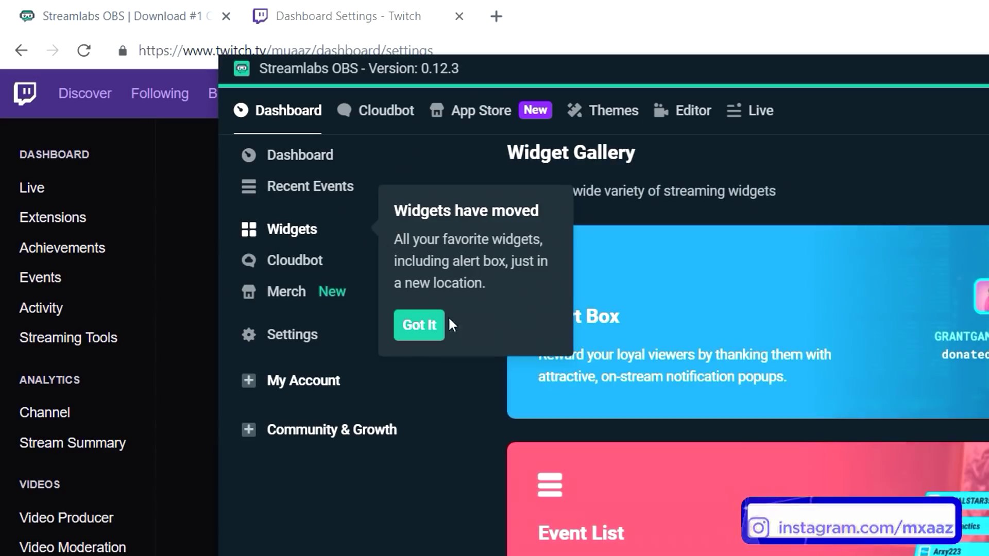
click(419, 330)
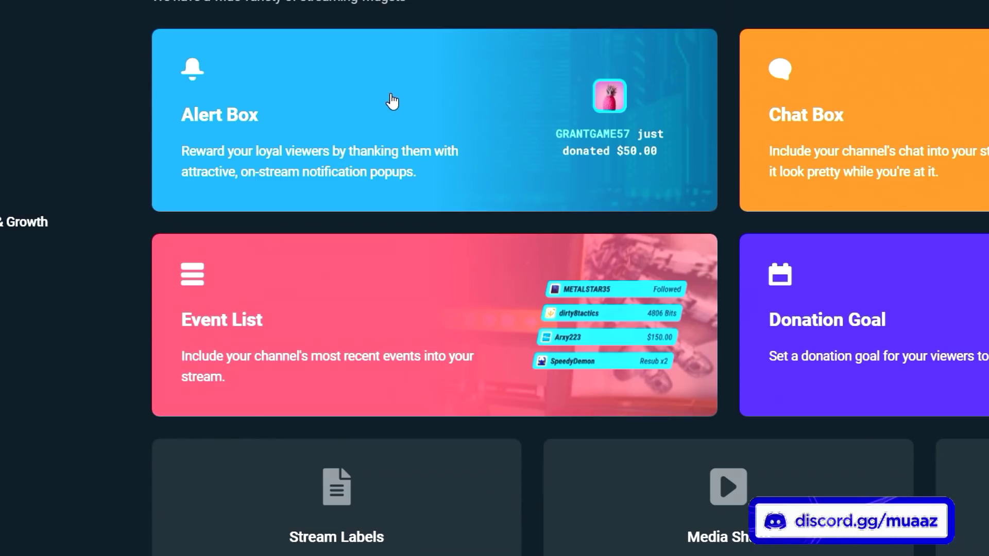
click(379, 149)
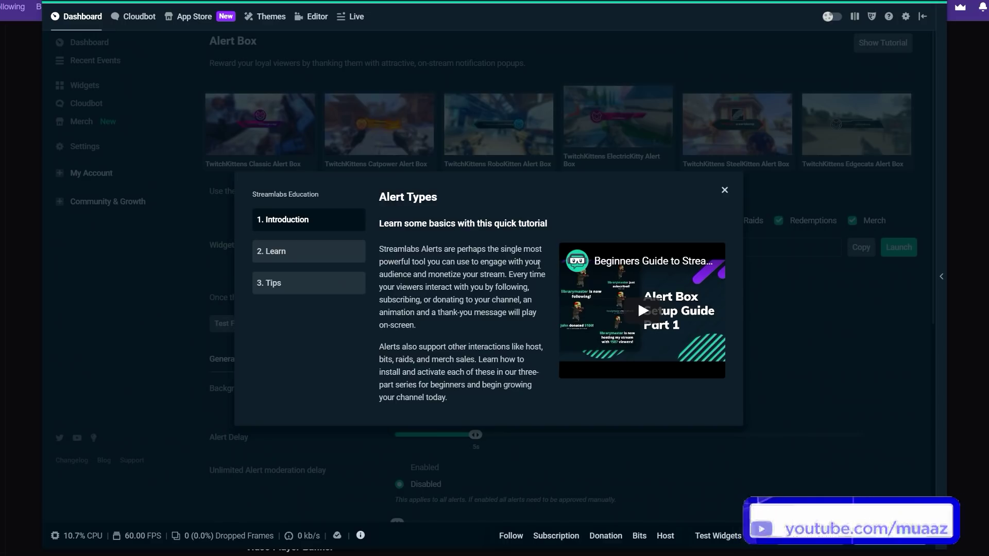
click(724, 191)
Look through the Alert Box's general settings and open the Subscriptions alert options down to the image and sound settings.
scroll(474, 292, down, 6)
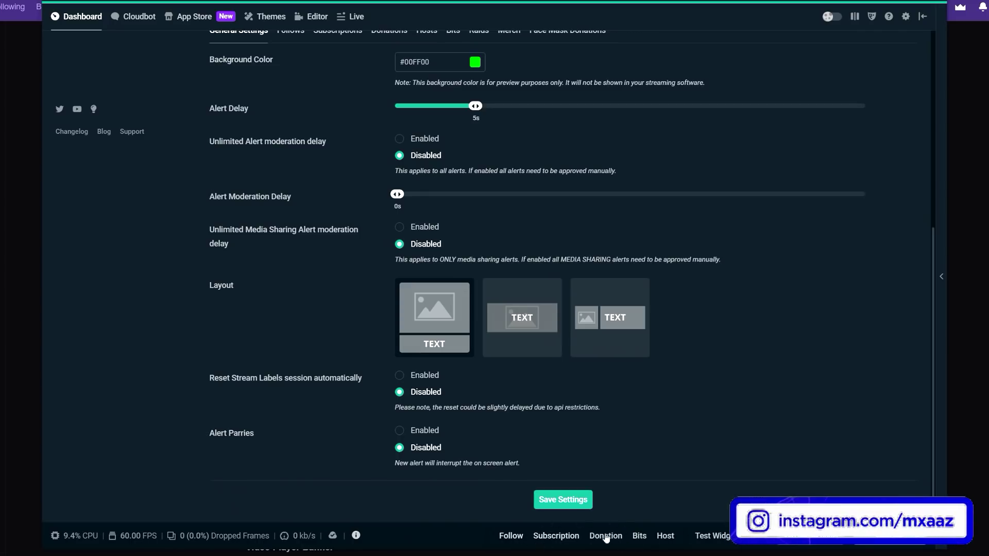
scroll(366, 368, up, 5)
scroll(367, 367, up, 1)
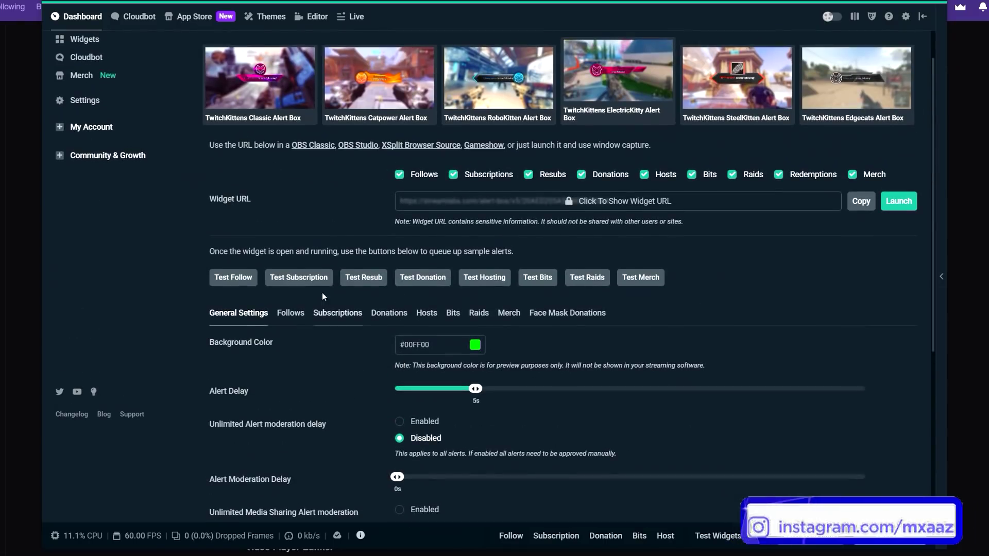
scroll(341, 318, down, 2)
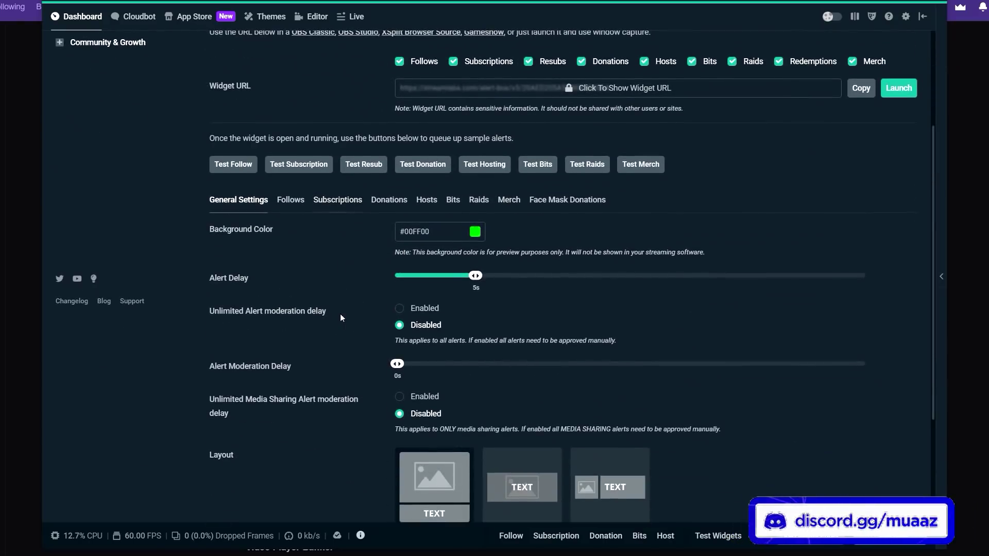
click(339, 202)
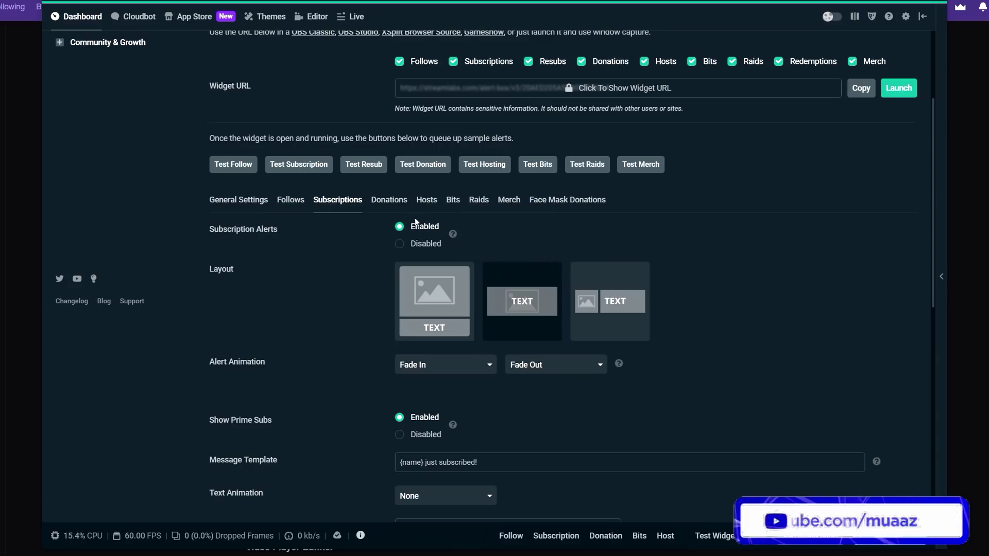
scroll(342, 253, down, 5)
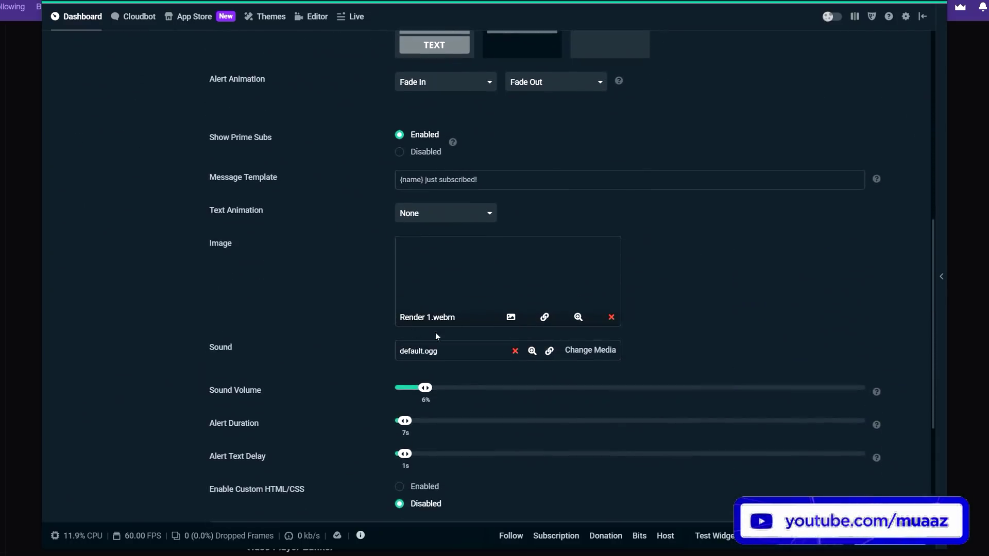
Open the media gallery for the subscription alert's image and choose the Nadeshot image from the Desktop for upload.
click(545, 317)
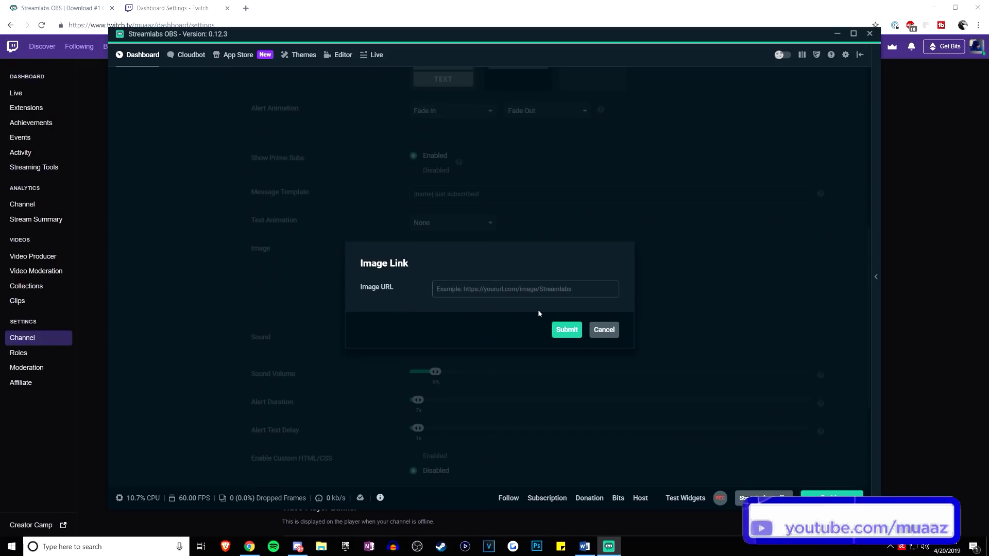
click(631, 340)
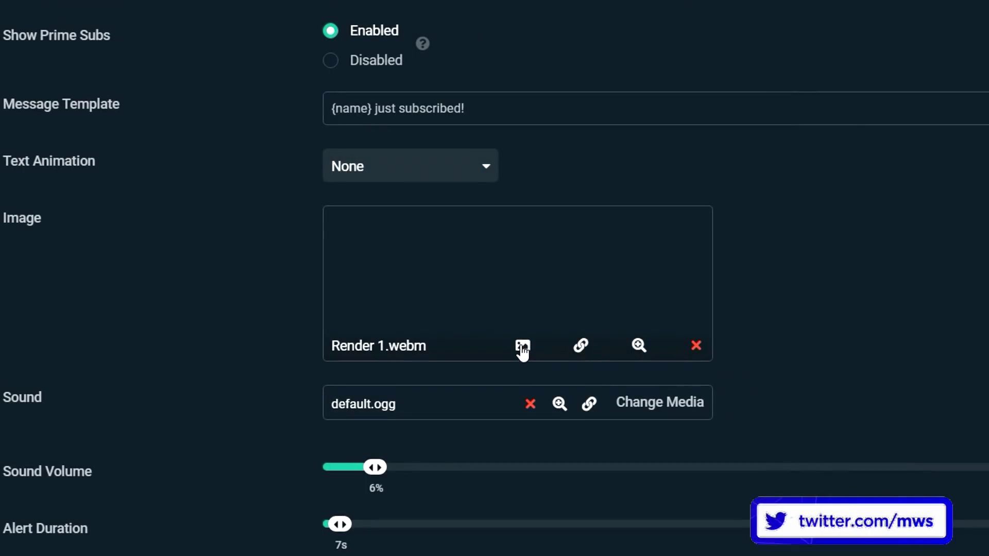
click(523, 345)
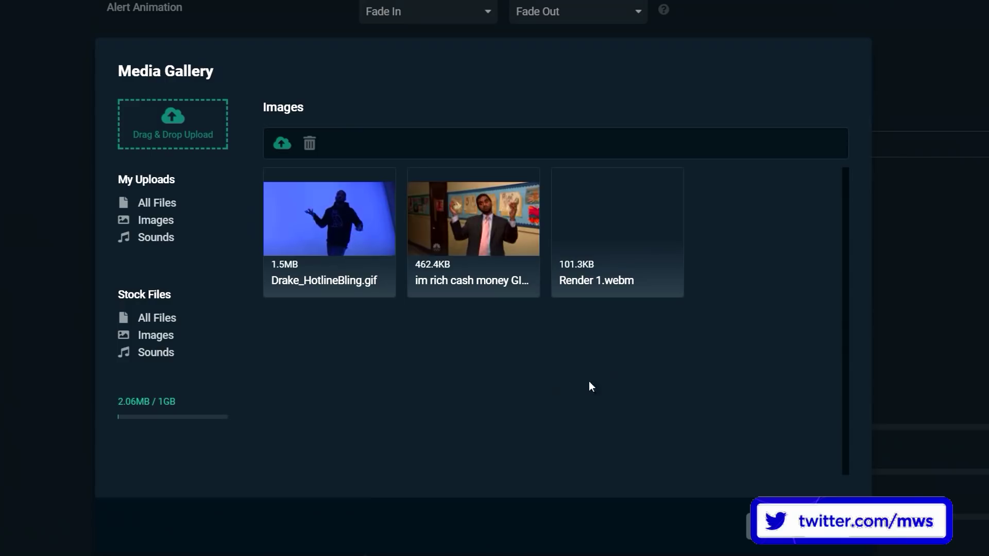
mouse_move(625, 201)
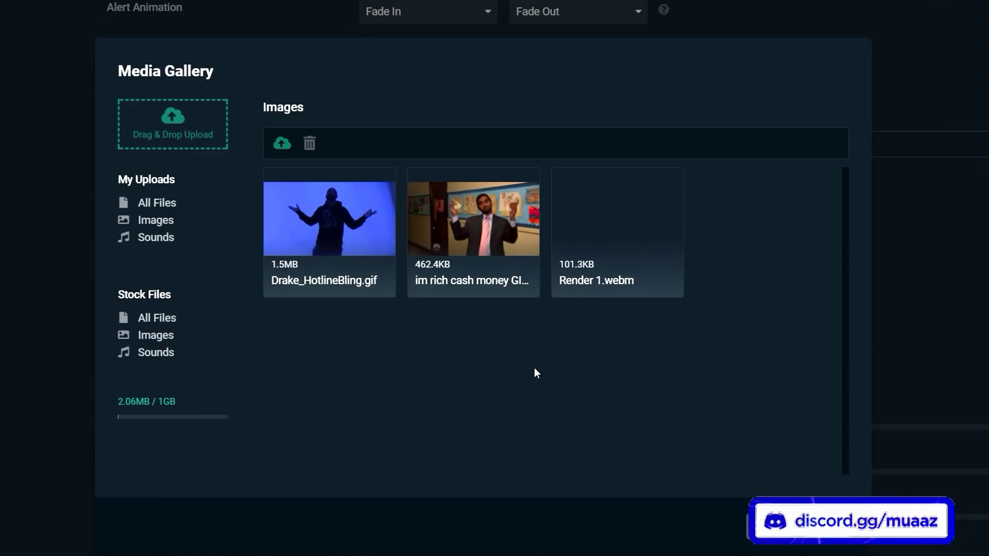
click(165, 121)
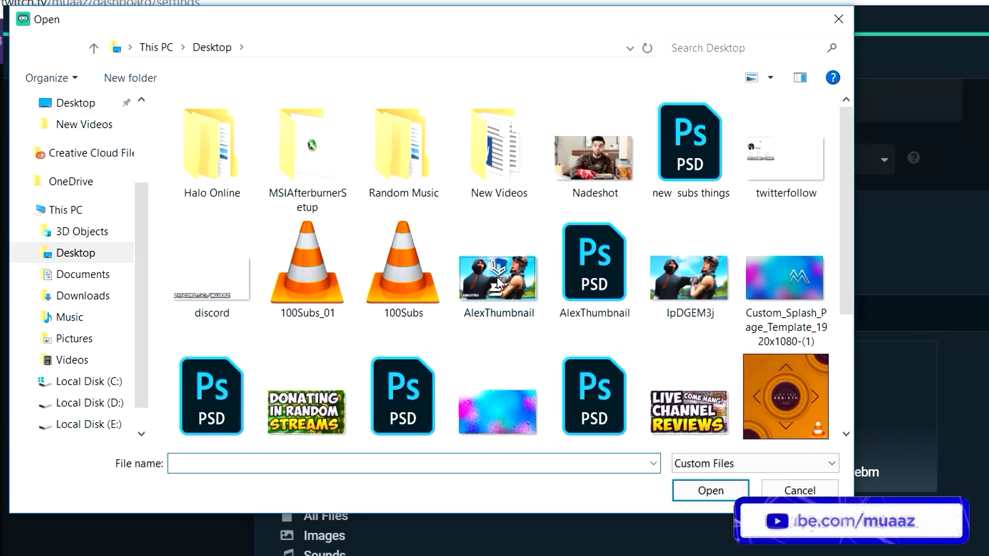
click(595, 151)
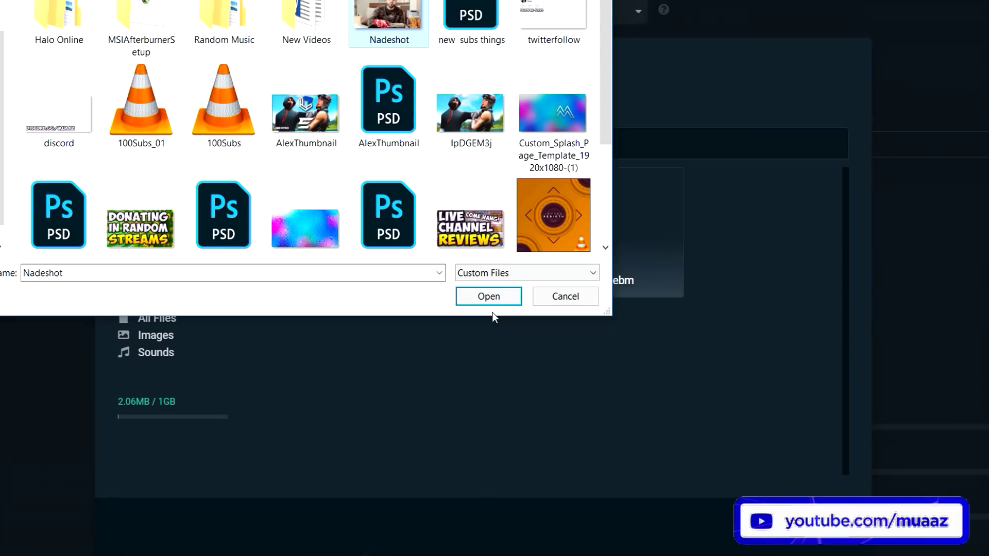